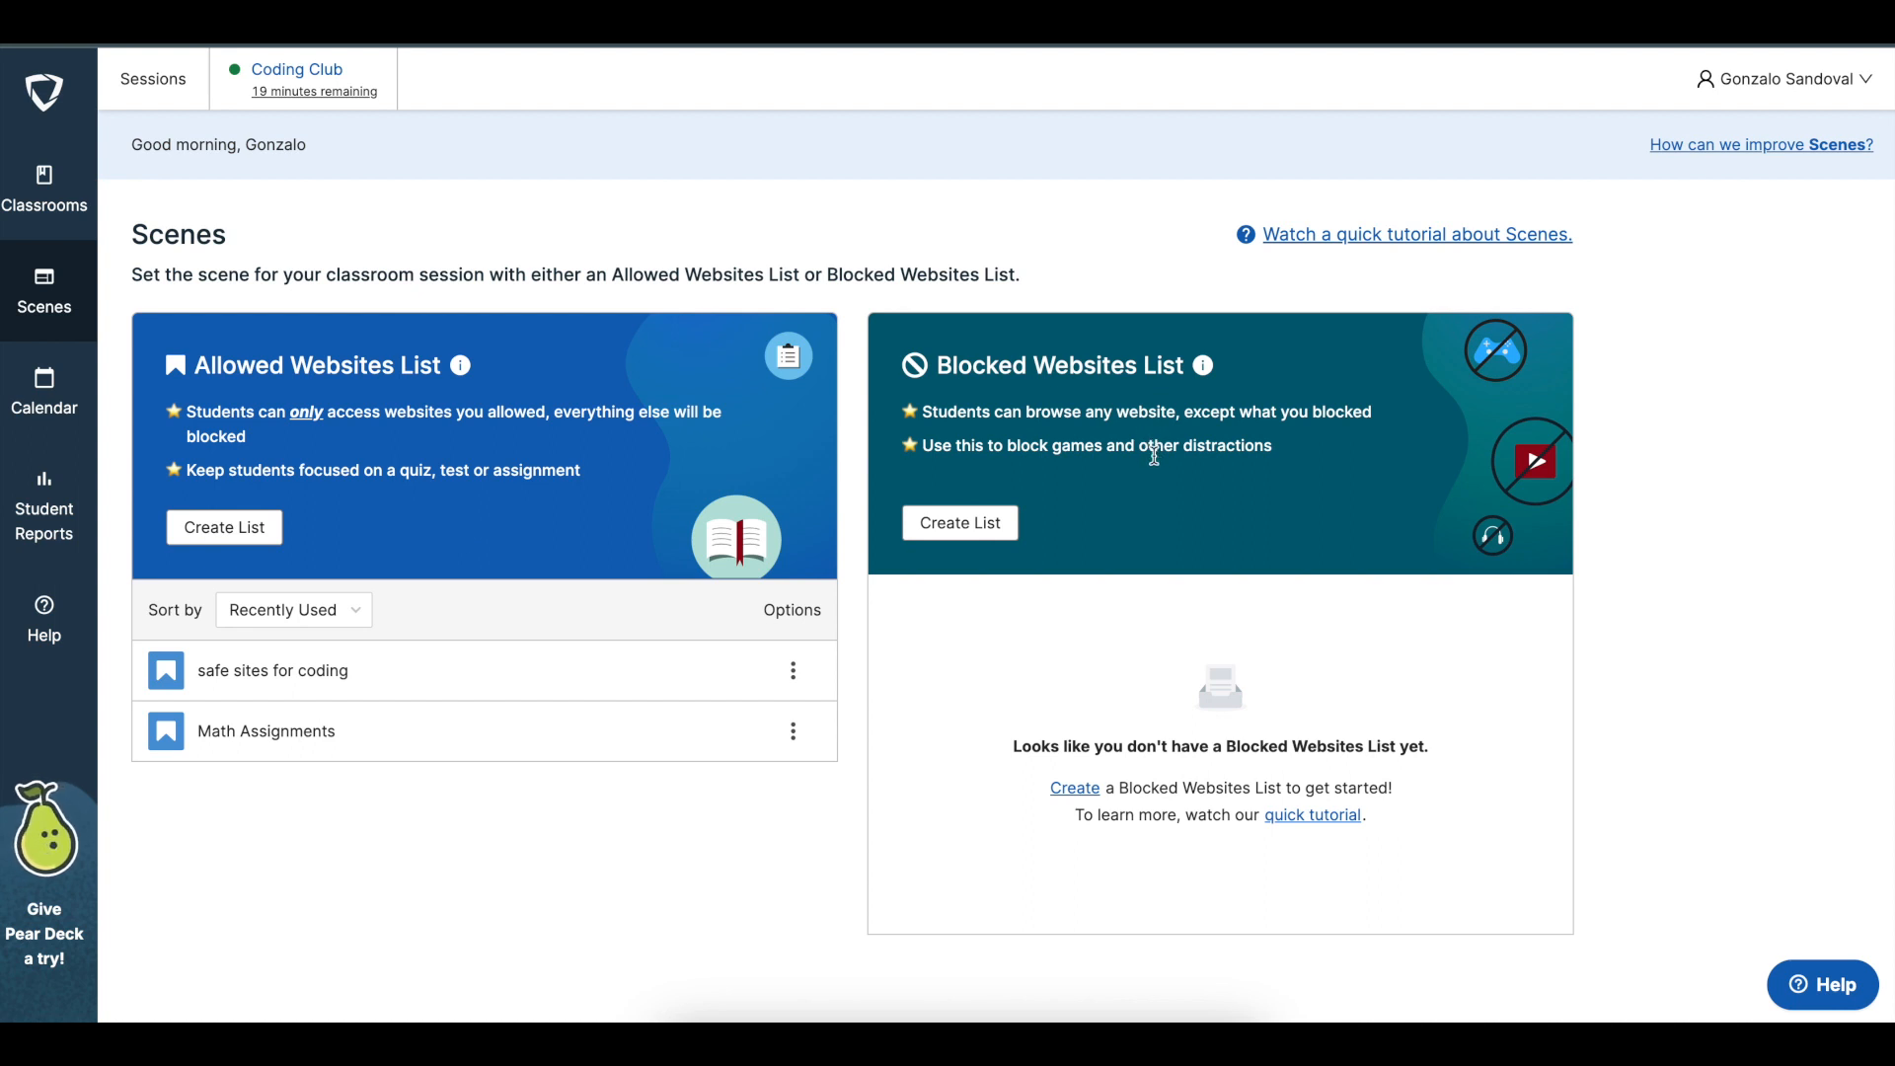
Start a new Allowed Websites List and name it "safe sites for coding"
{"action": "left_click_drag", "start_coordinate": [935, 366], "coordinate": [1196, 359]}
{"action": "left_click", "coordinate": [1196, 504]}
{"action": "left_click", "coordinate": [245, 533]}
{"action": "left_click", "coordinate": [378, 320]}
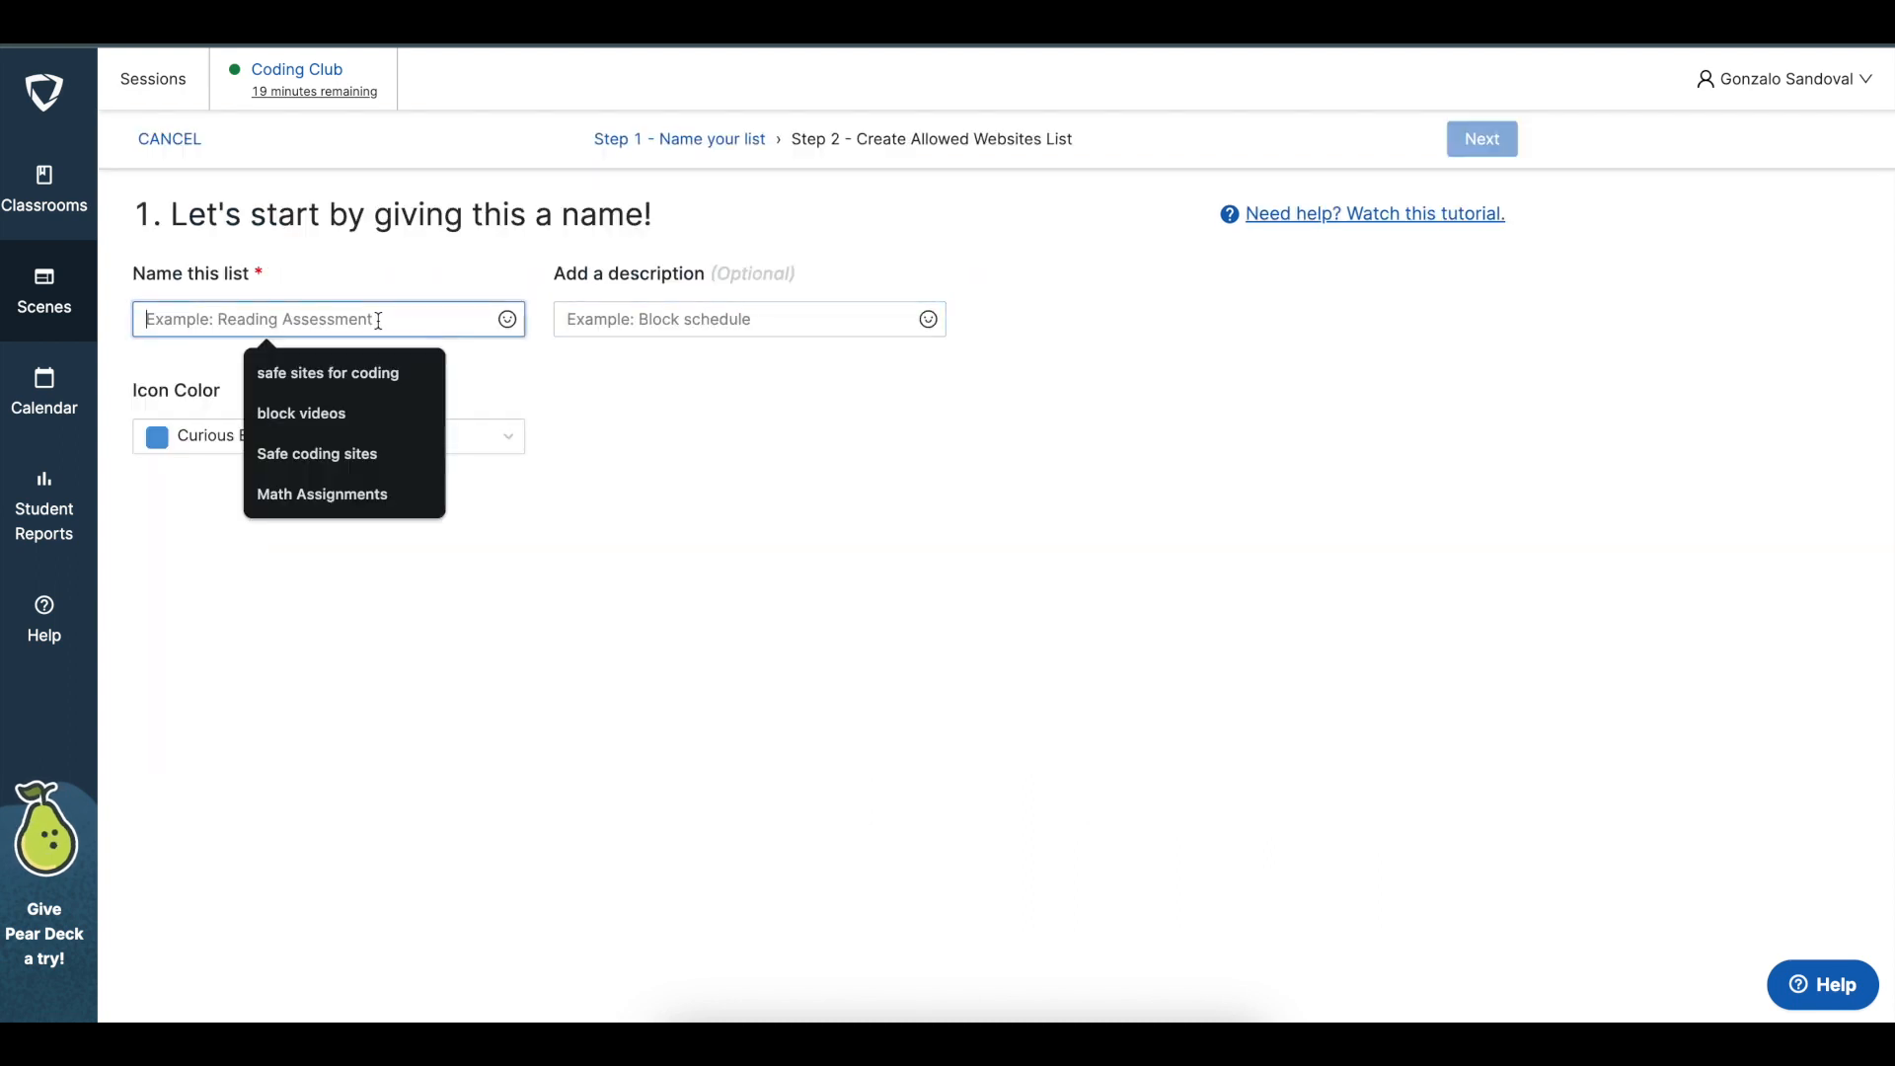
{"action": "left_click", "coordinate": [521, 487]}
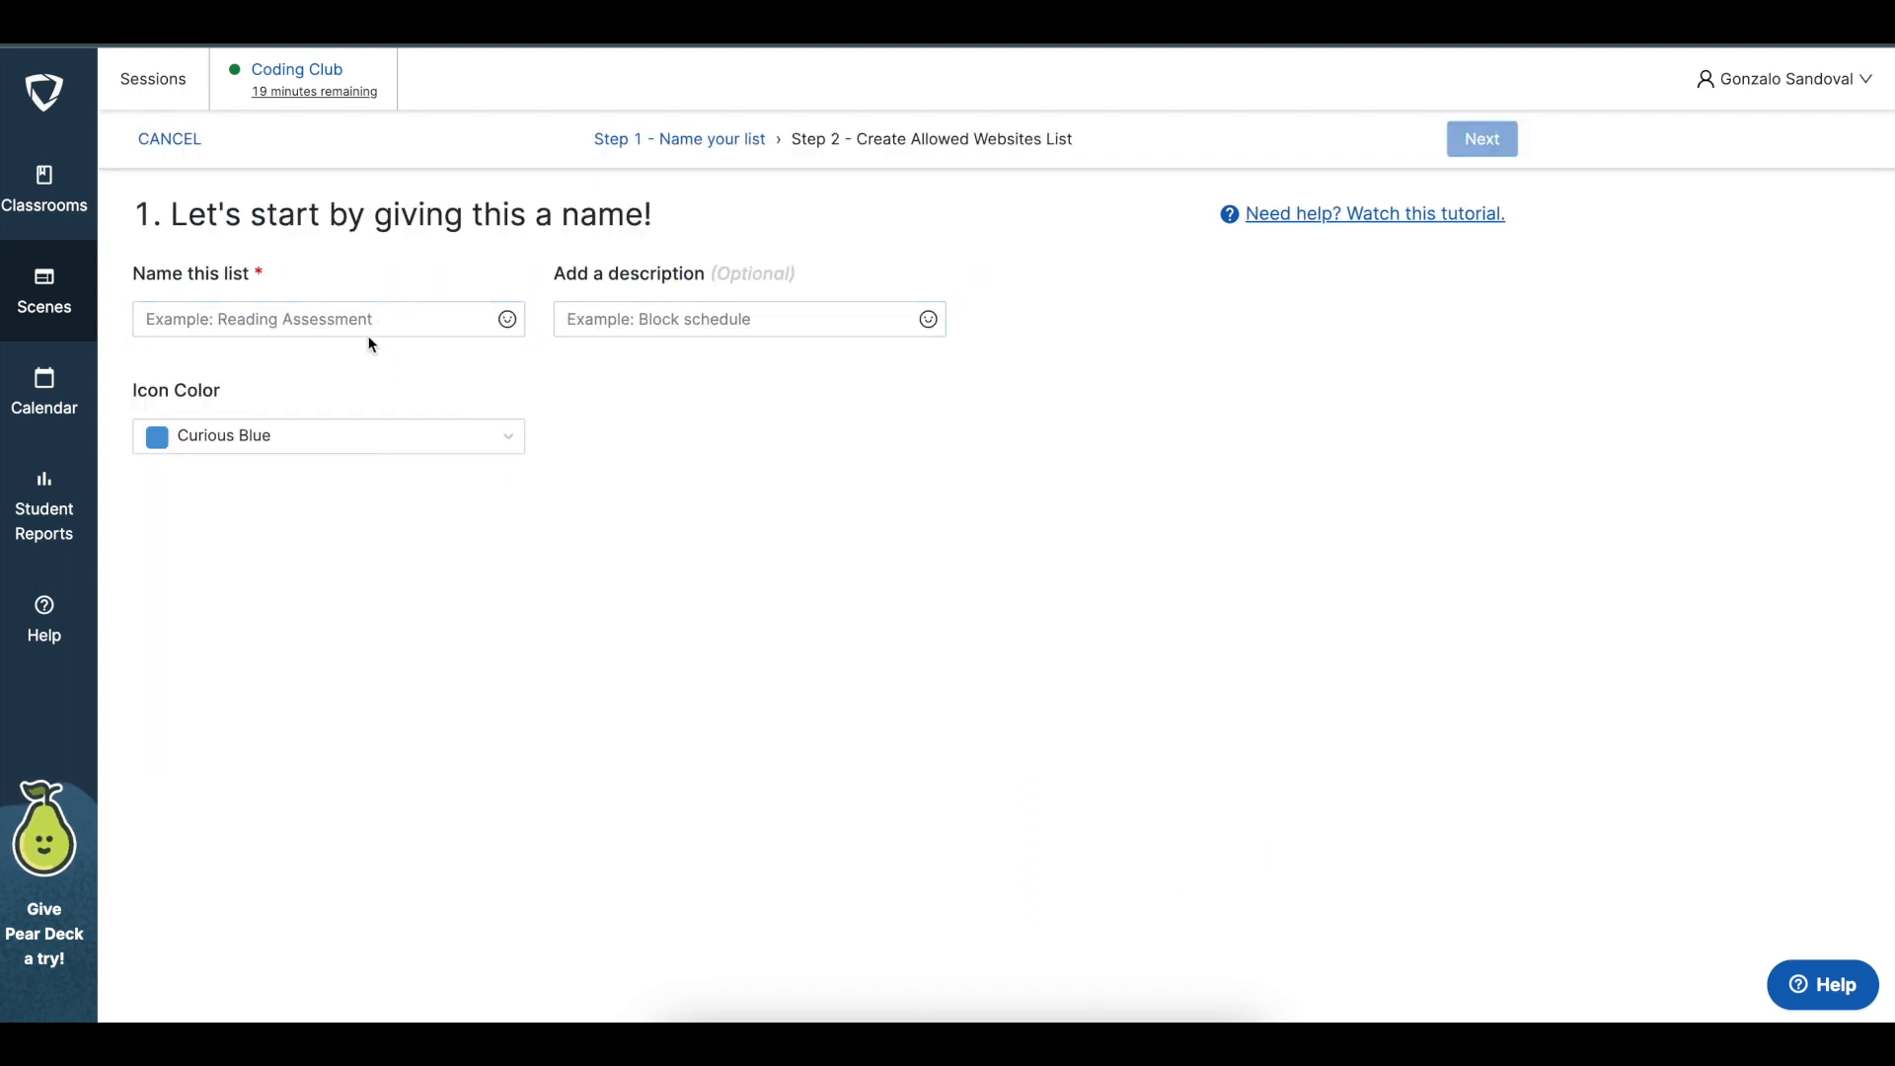
{"action": "left_click", "coordinate": [389, 316]}
{"action": "left_click", "coordinate": [571, 593]}
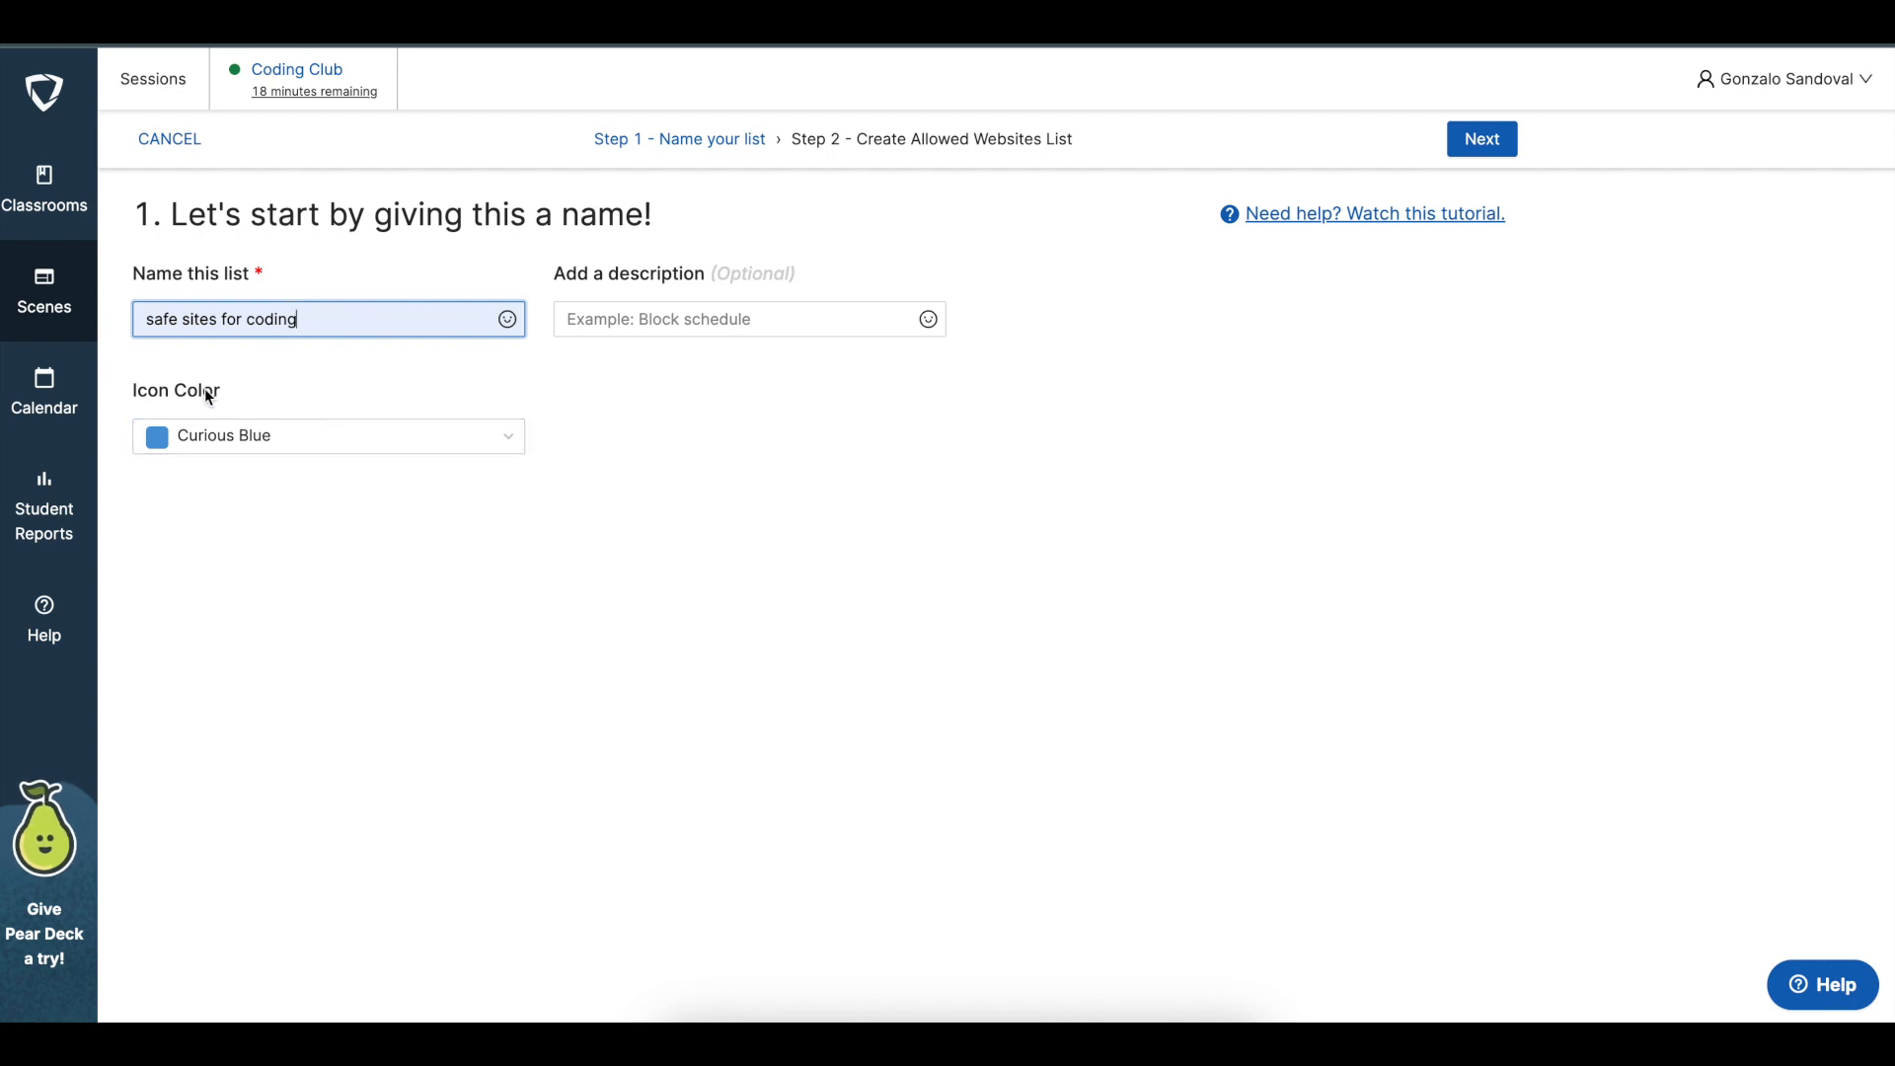
Keep the Curious Blue icon color without a description and continue to choosing the allowed websites
{"action": "left_click", "coordinate": [510, 442]}
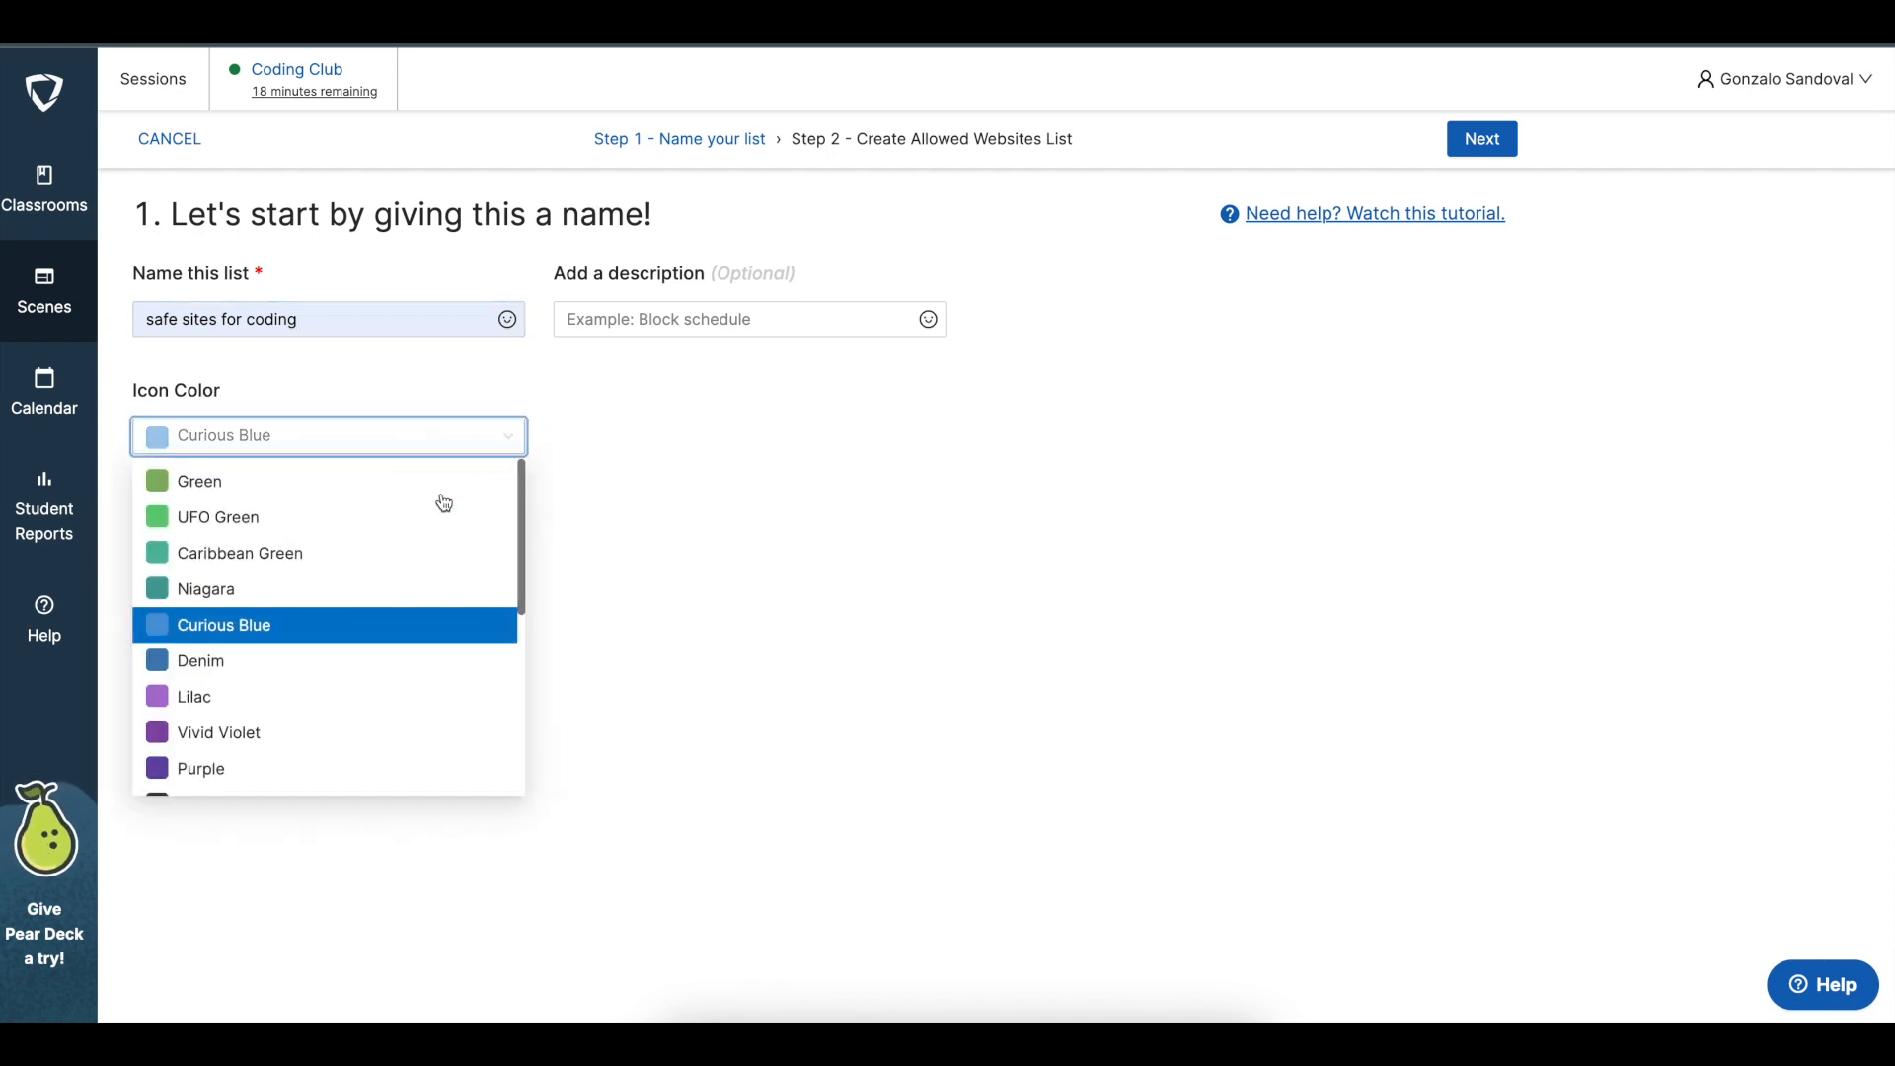
{"action": "left_click", "coordinate": [753, 539]}
{"action": "left_click", "coordinate": [846, 319]}
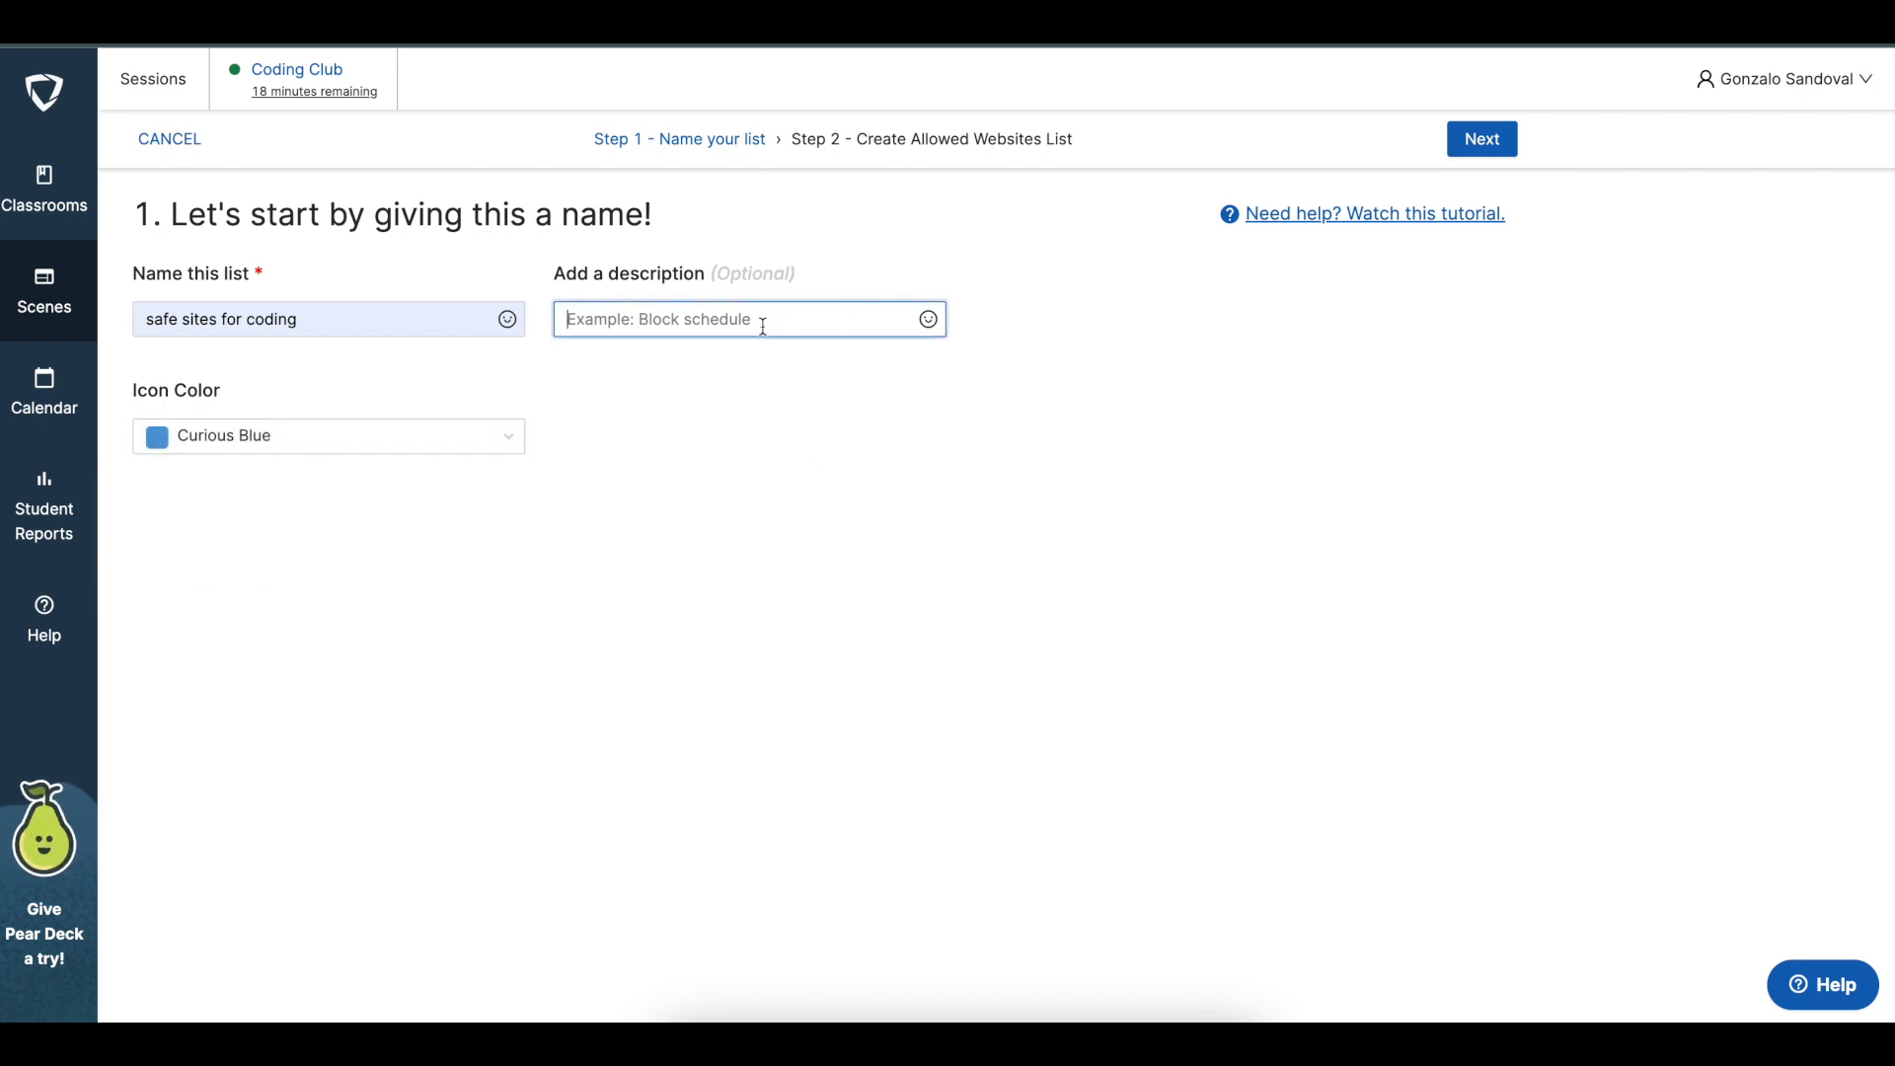
{"action": "left_click", "coordinate": [906, 505]}
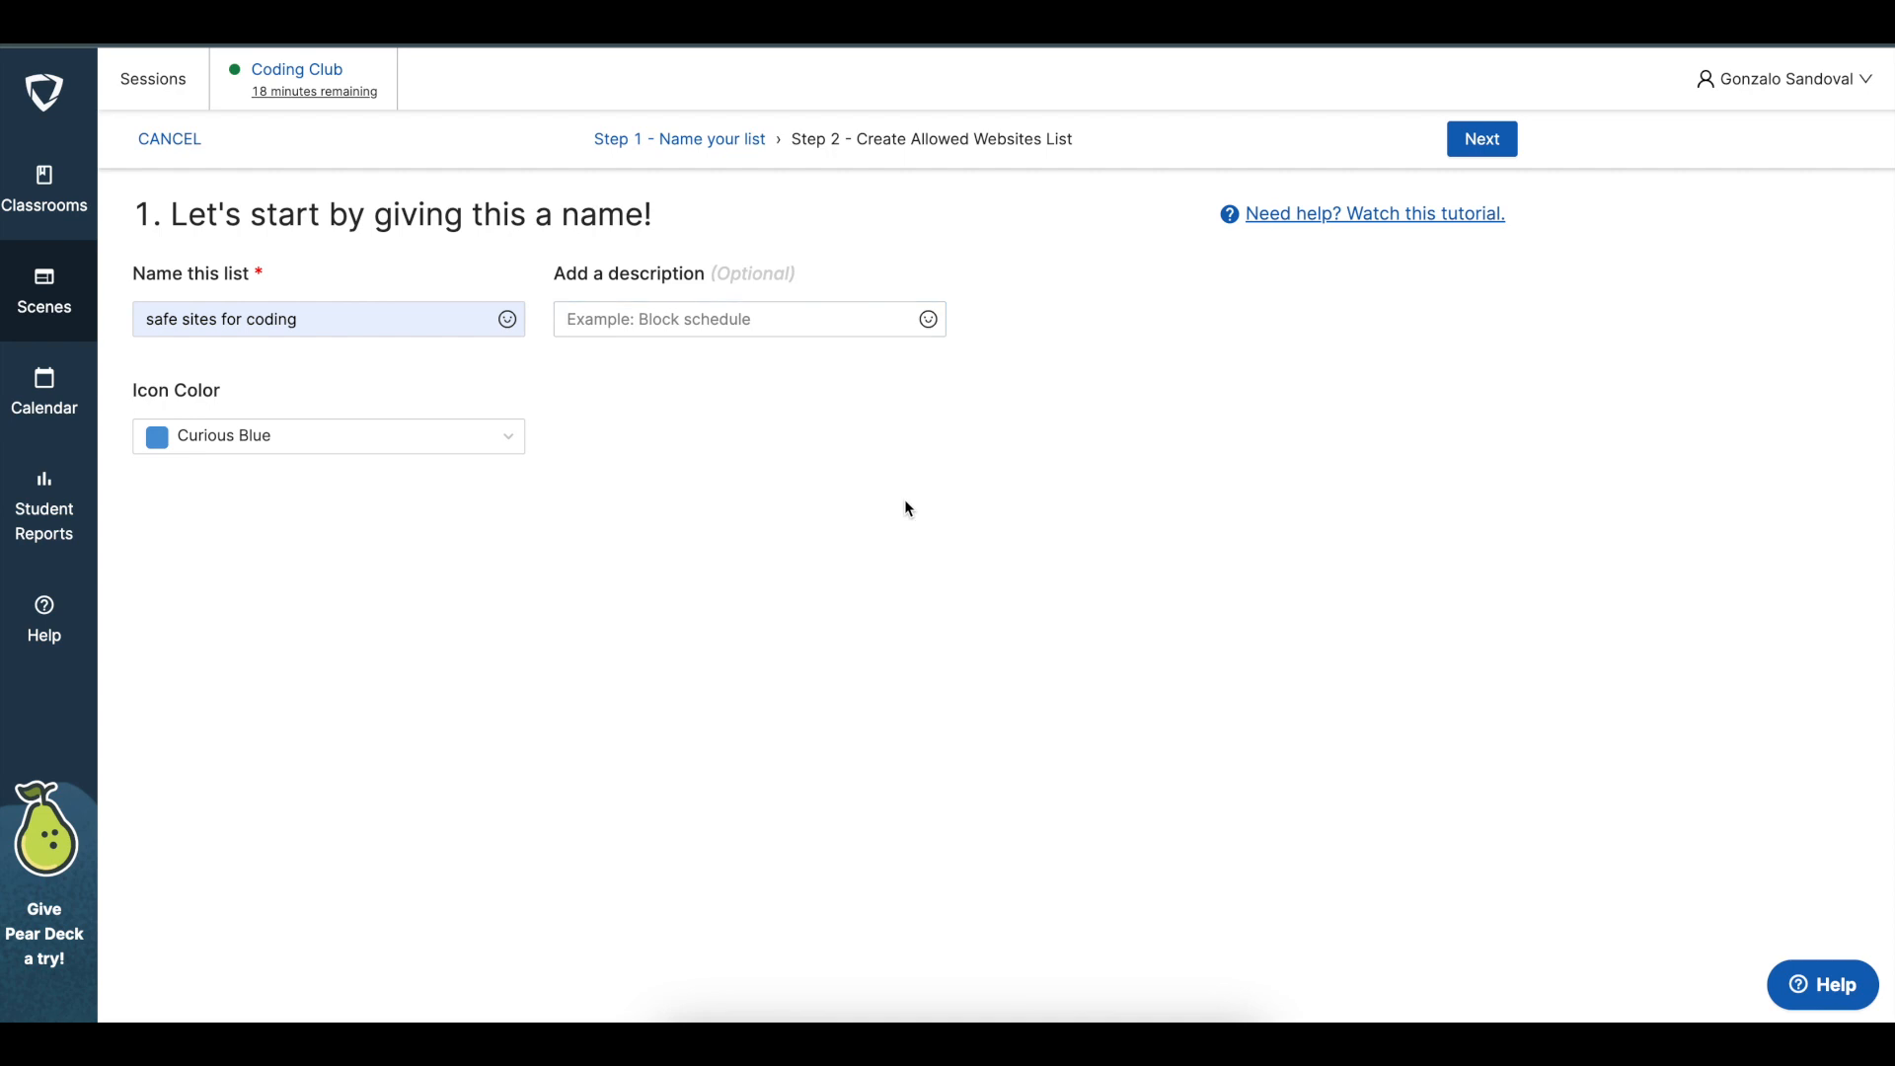
{"action": "left_click", "coordinate": [1493, 145]}
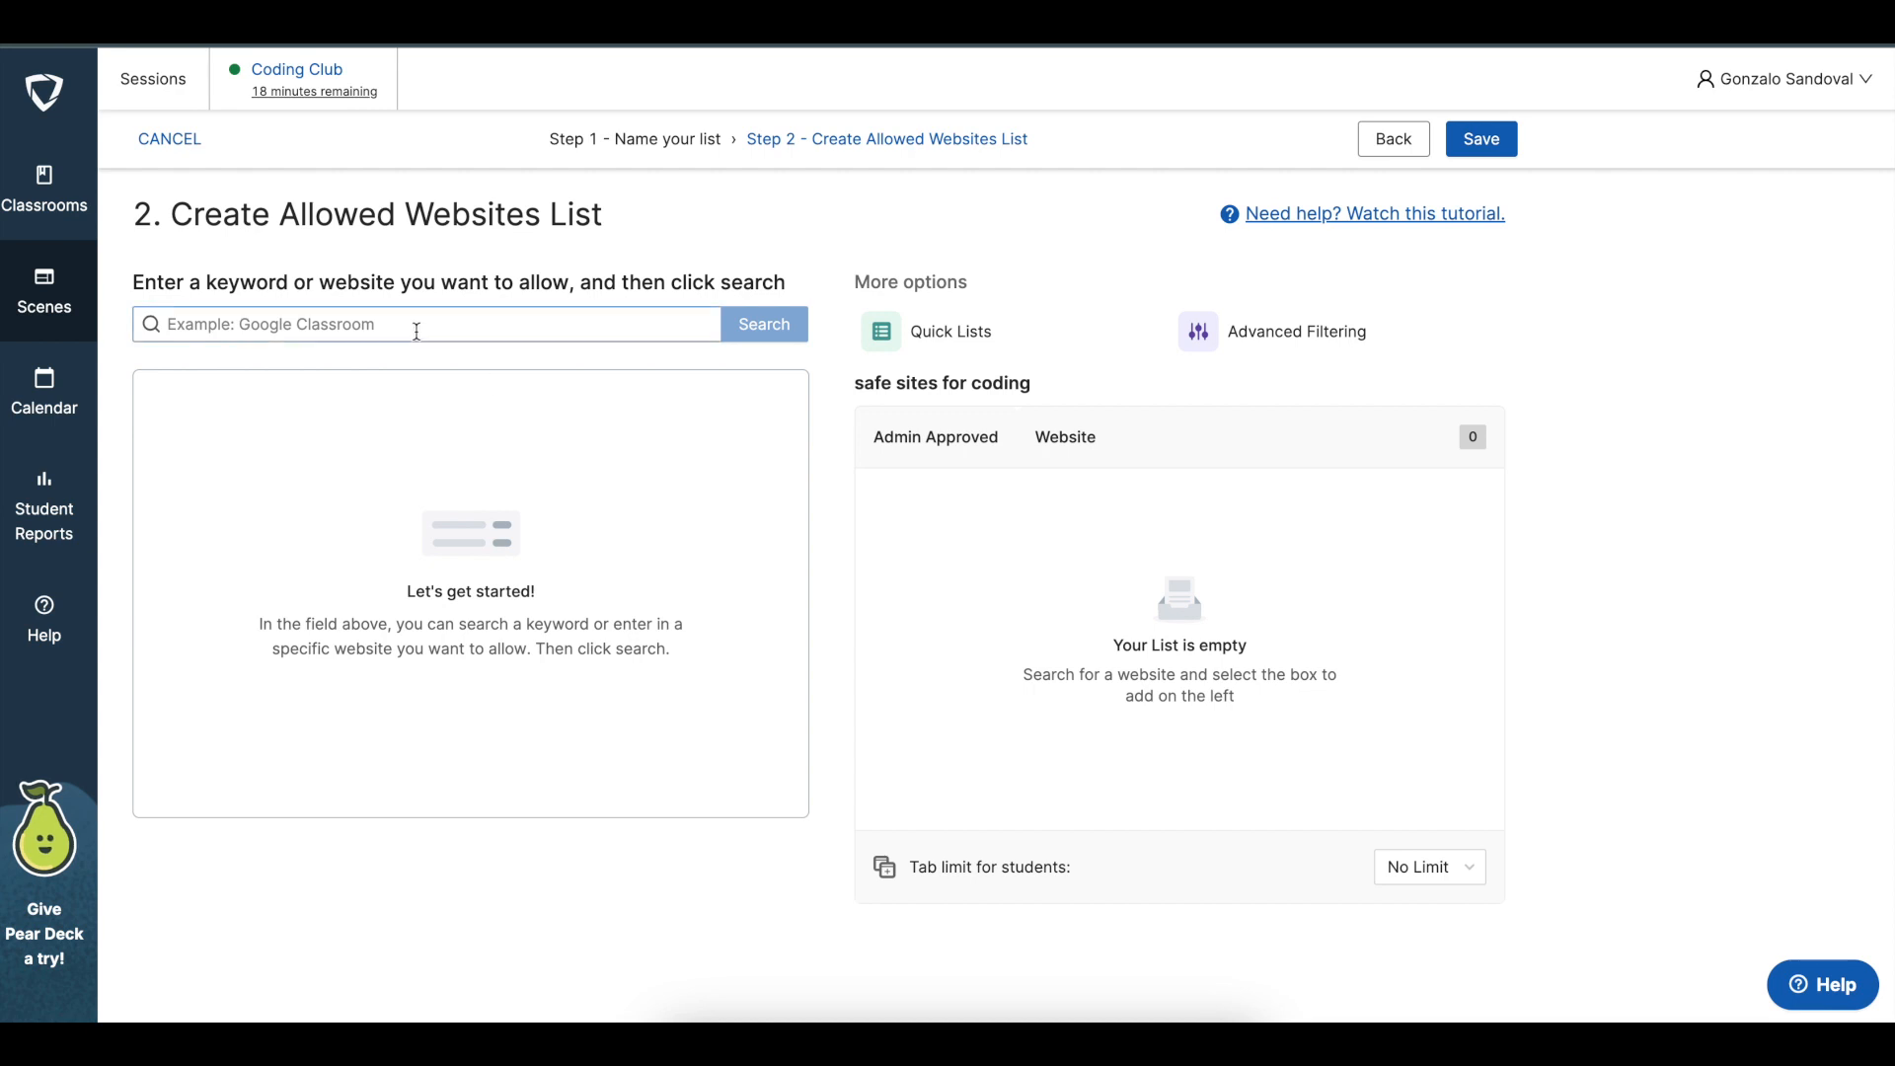
Search for code.org among the websites that can be allowed
{"action": "left_click", "coordinate": [416, 331]}
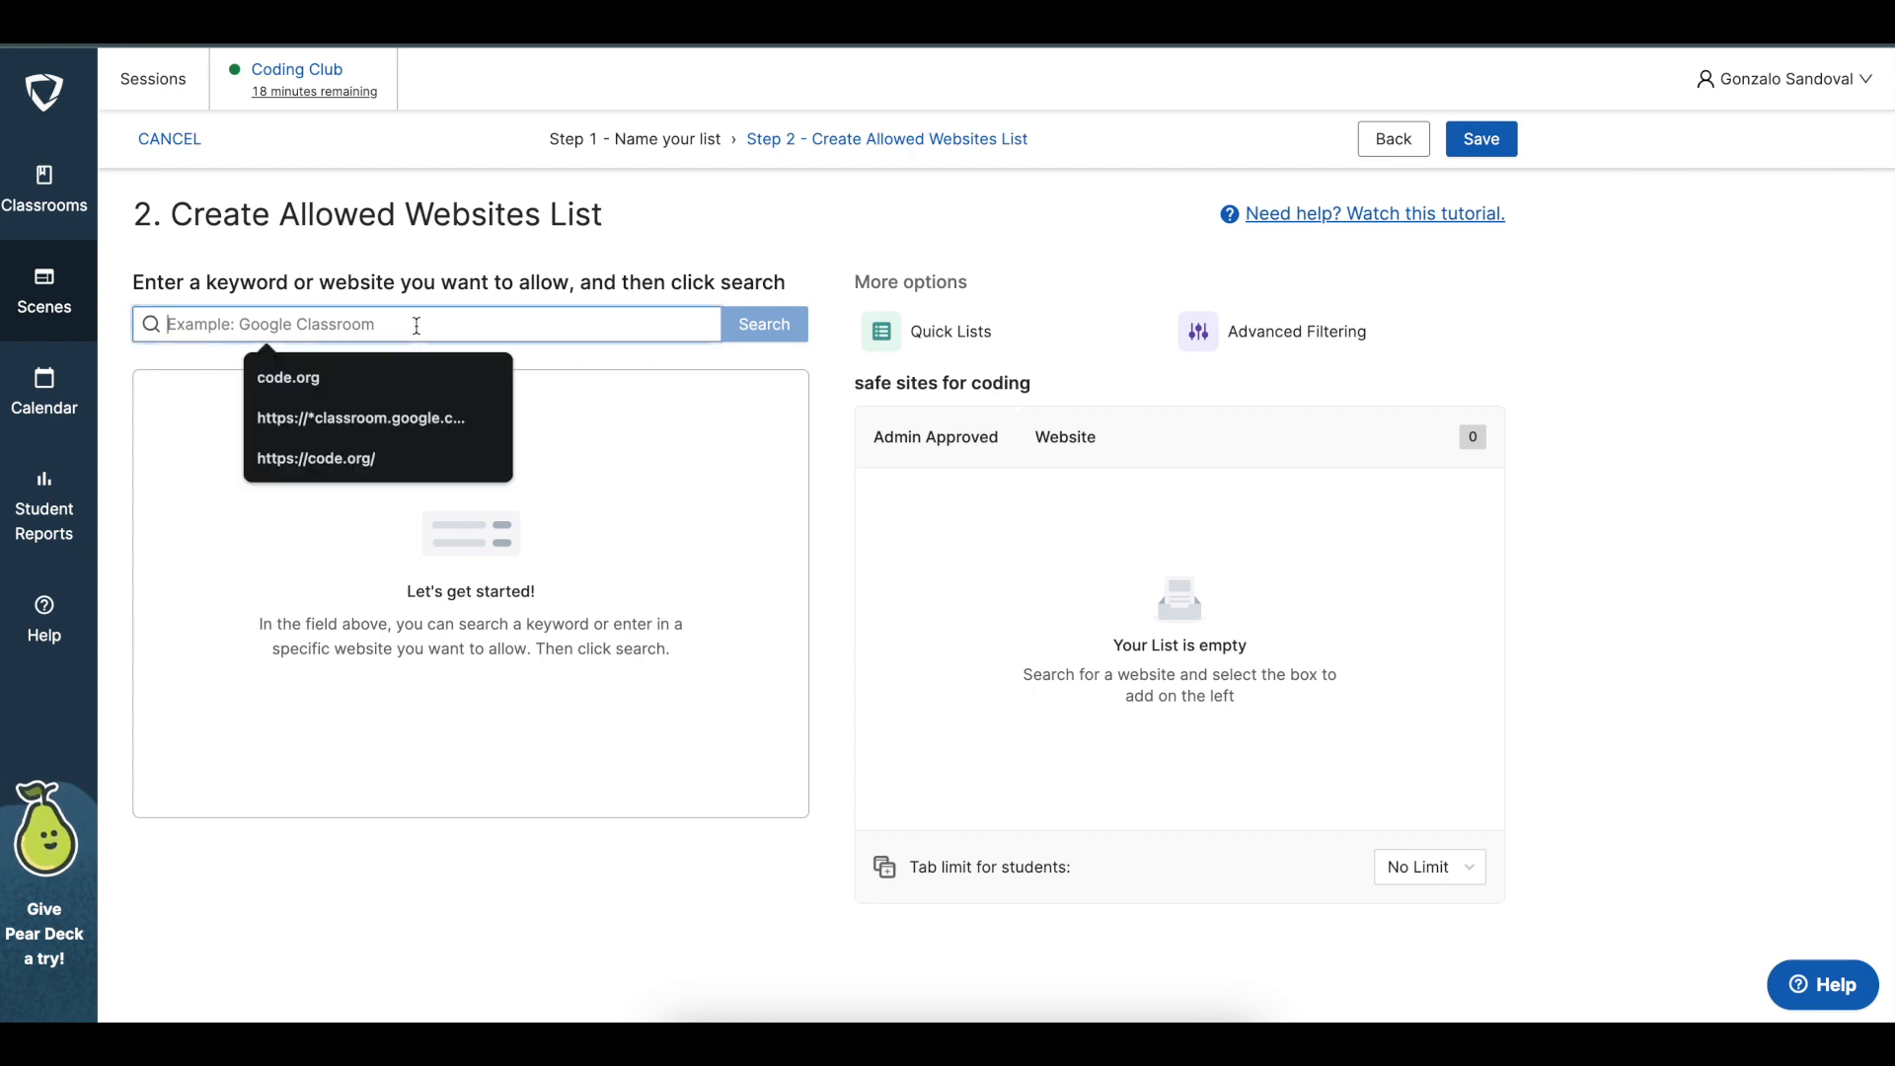
{"action": "left_click", "coordinate": [875, 630]}
{"action": "left_click", "coordinate": [588, 325]}
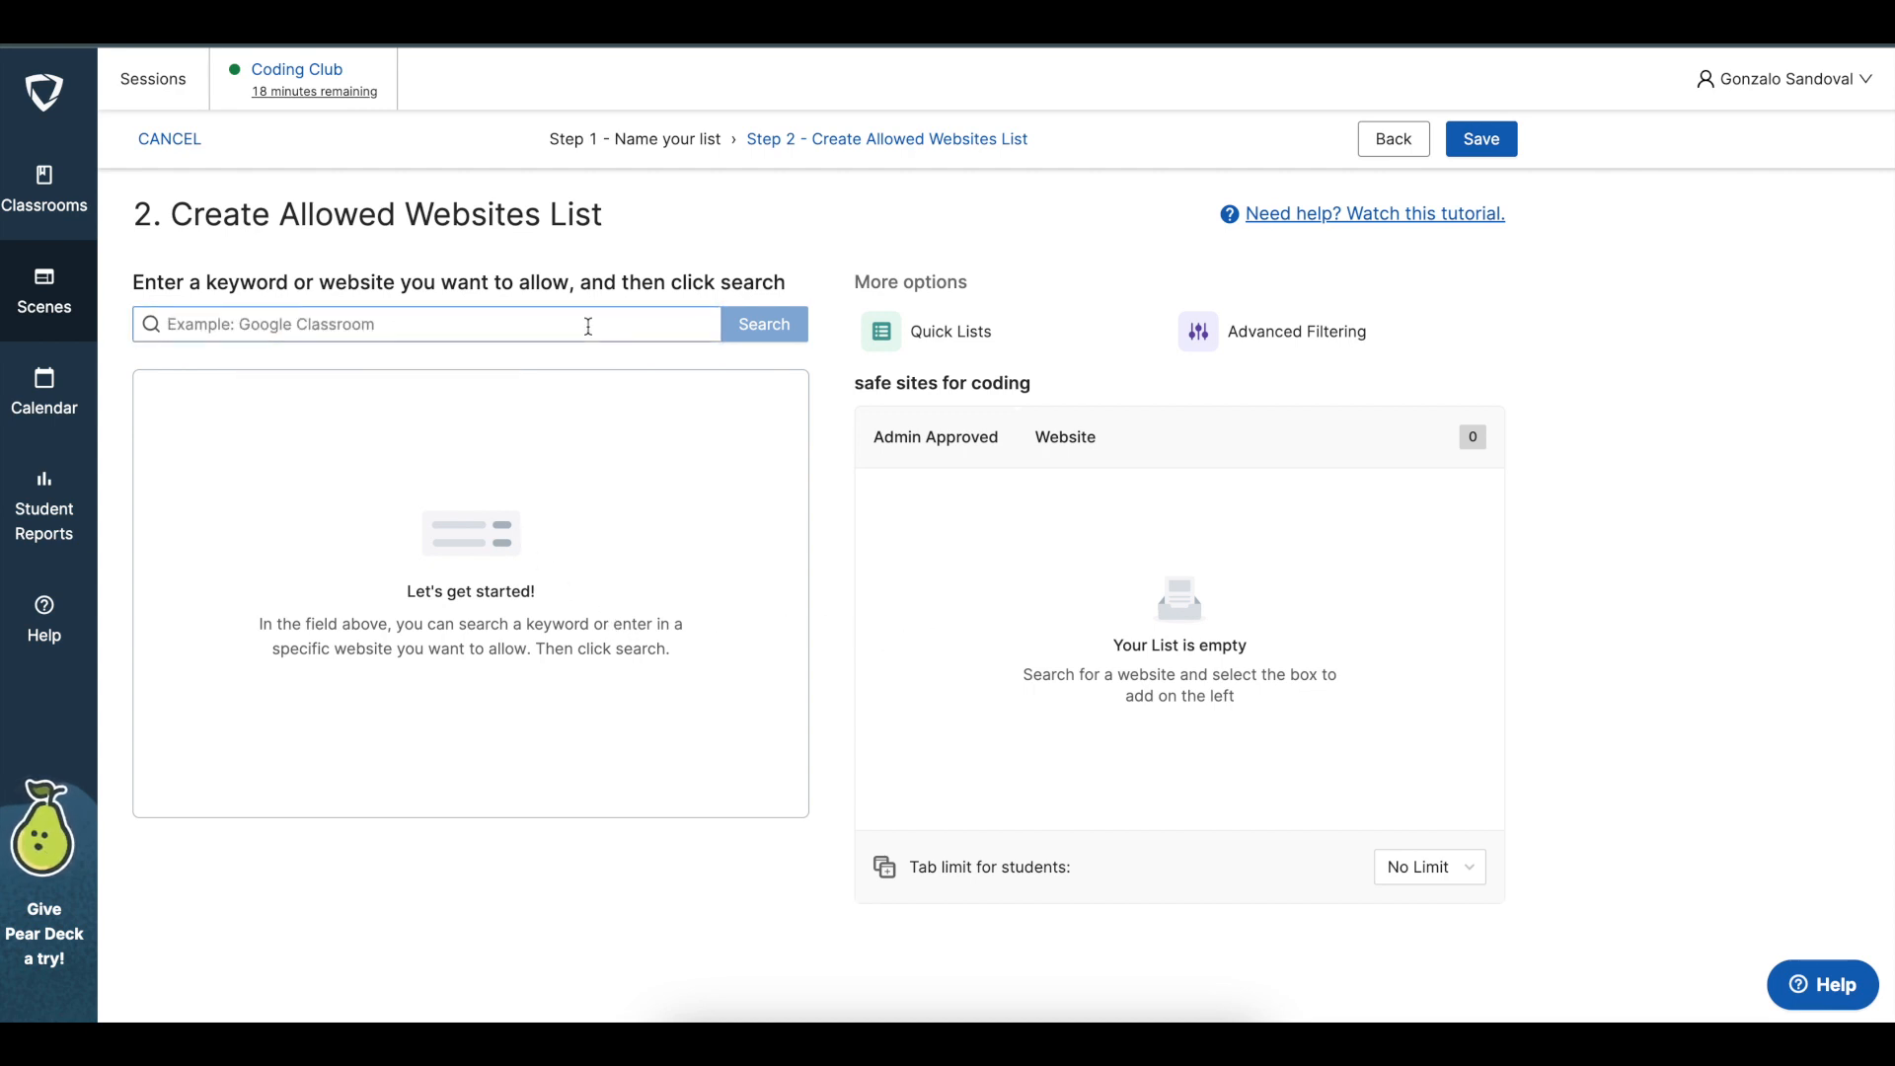
{"action": "left_click", "coordinate": [533, 327]}
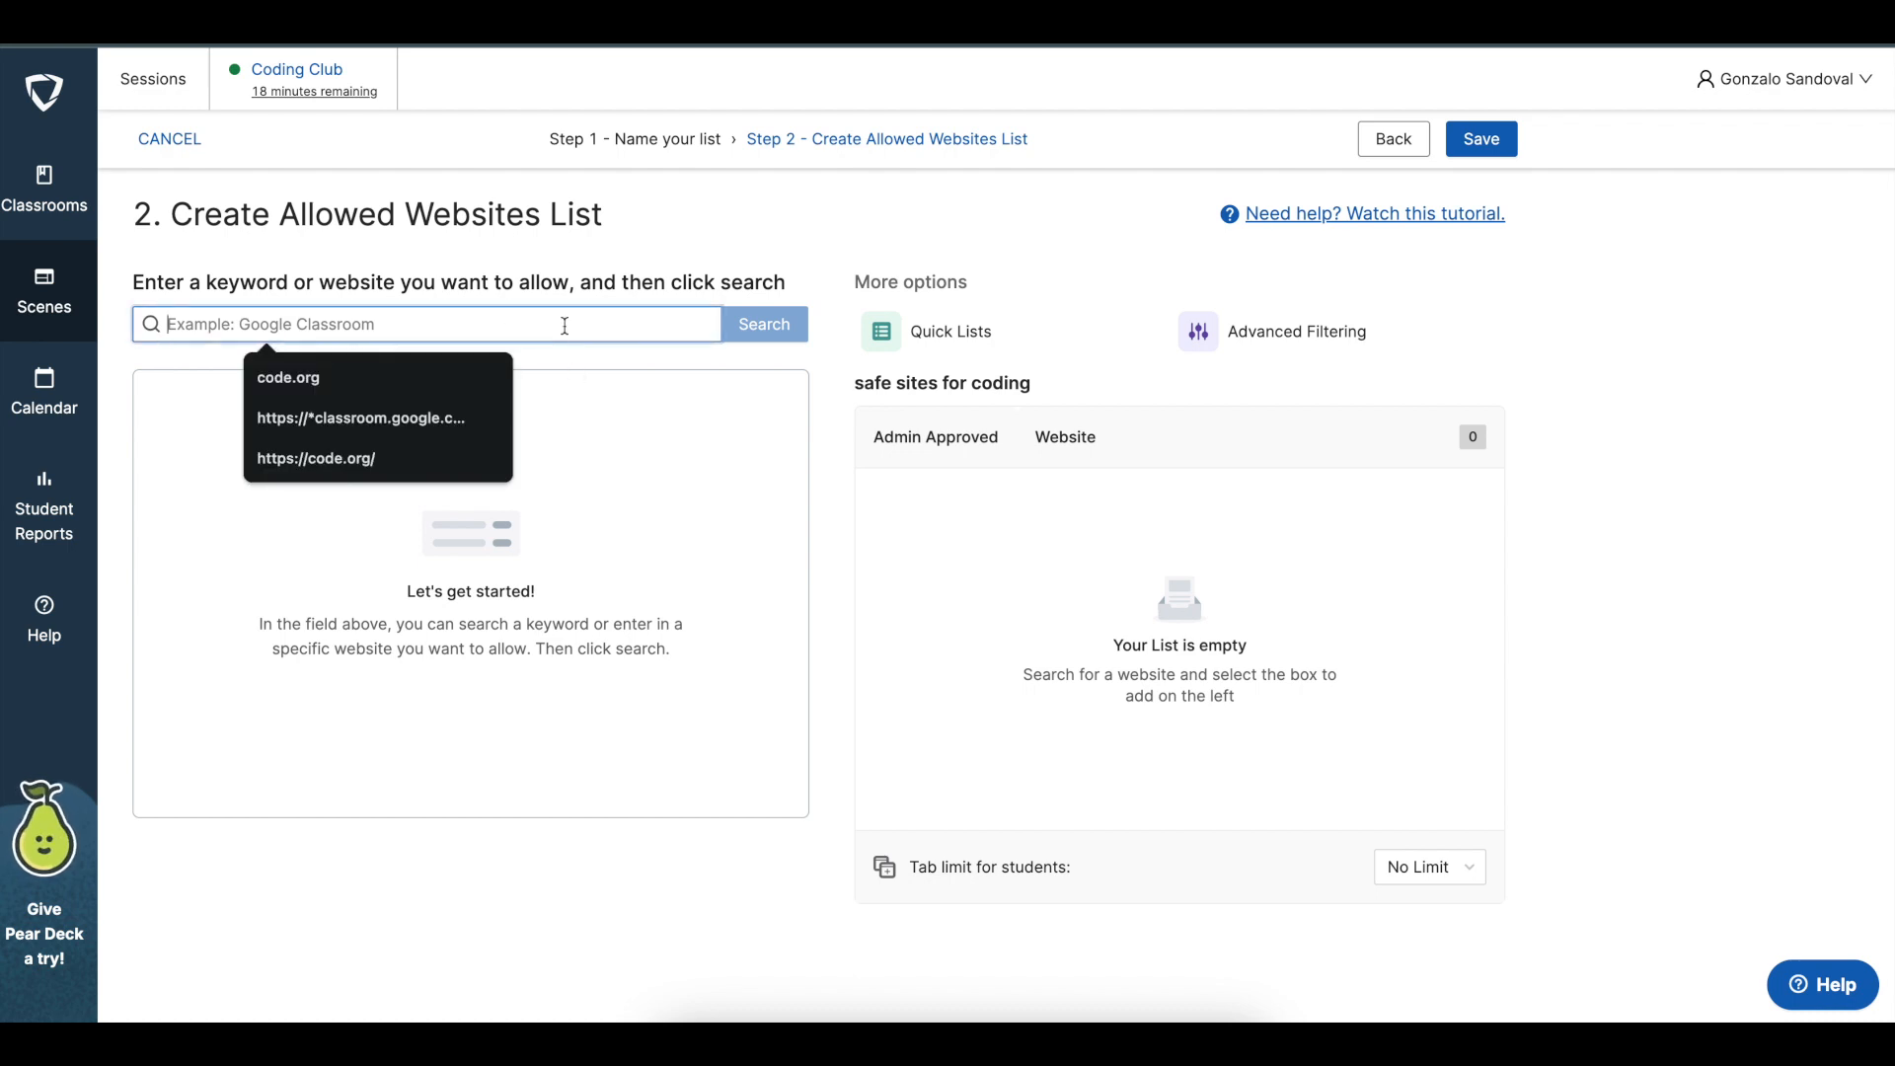
{"action": "type", "text": "code."}
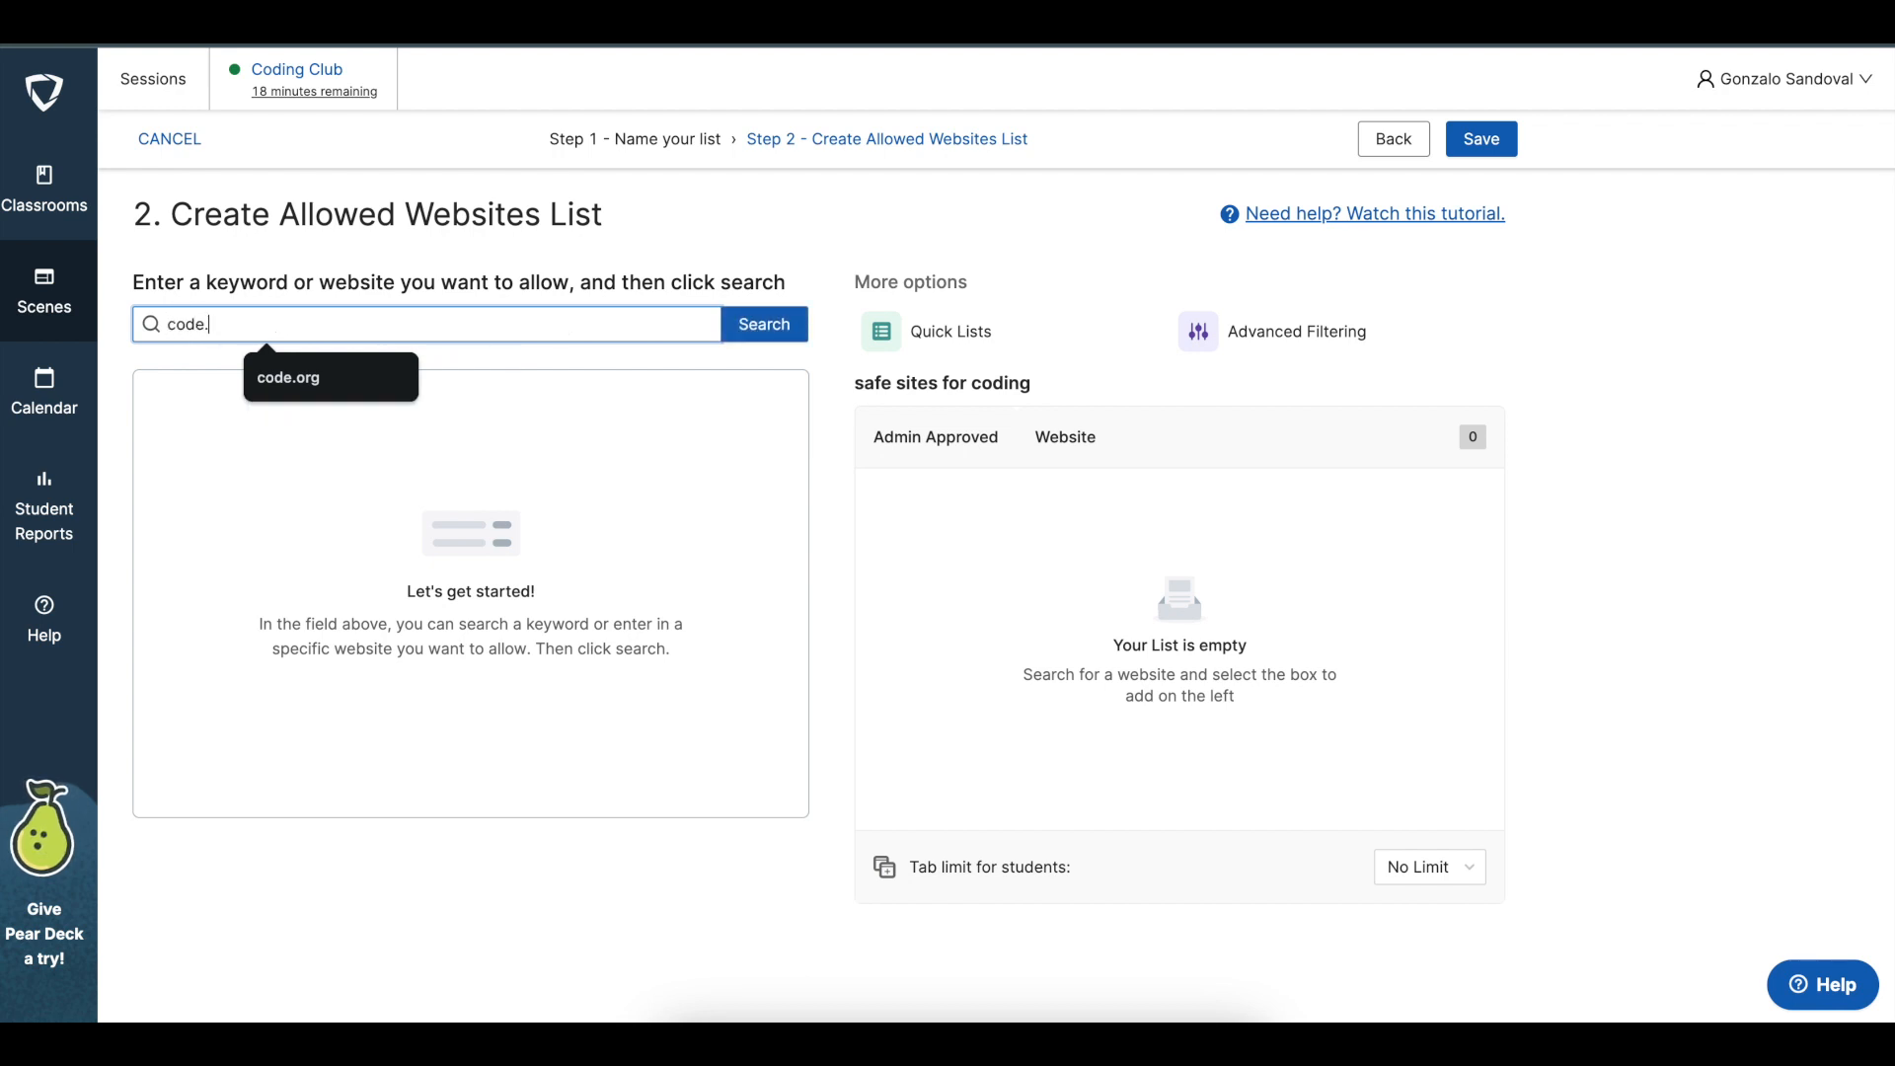
{"action": "type", "text": "org"}
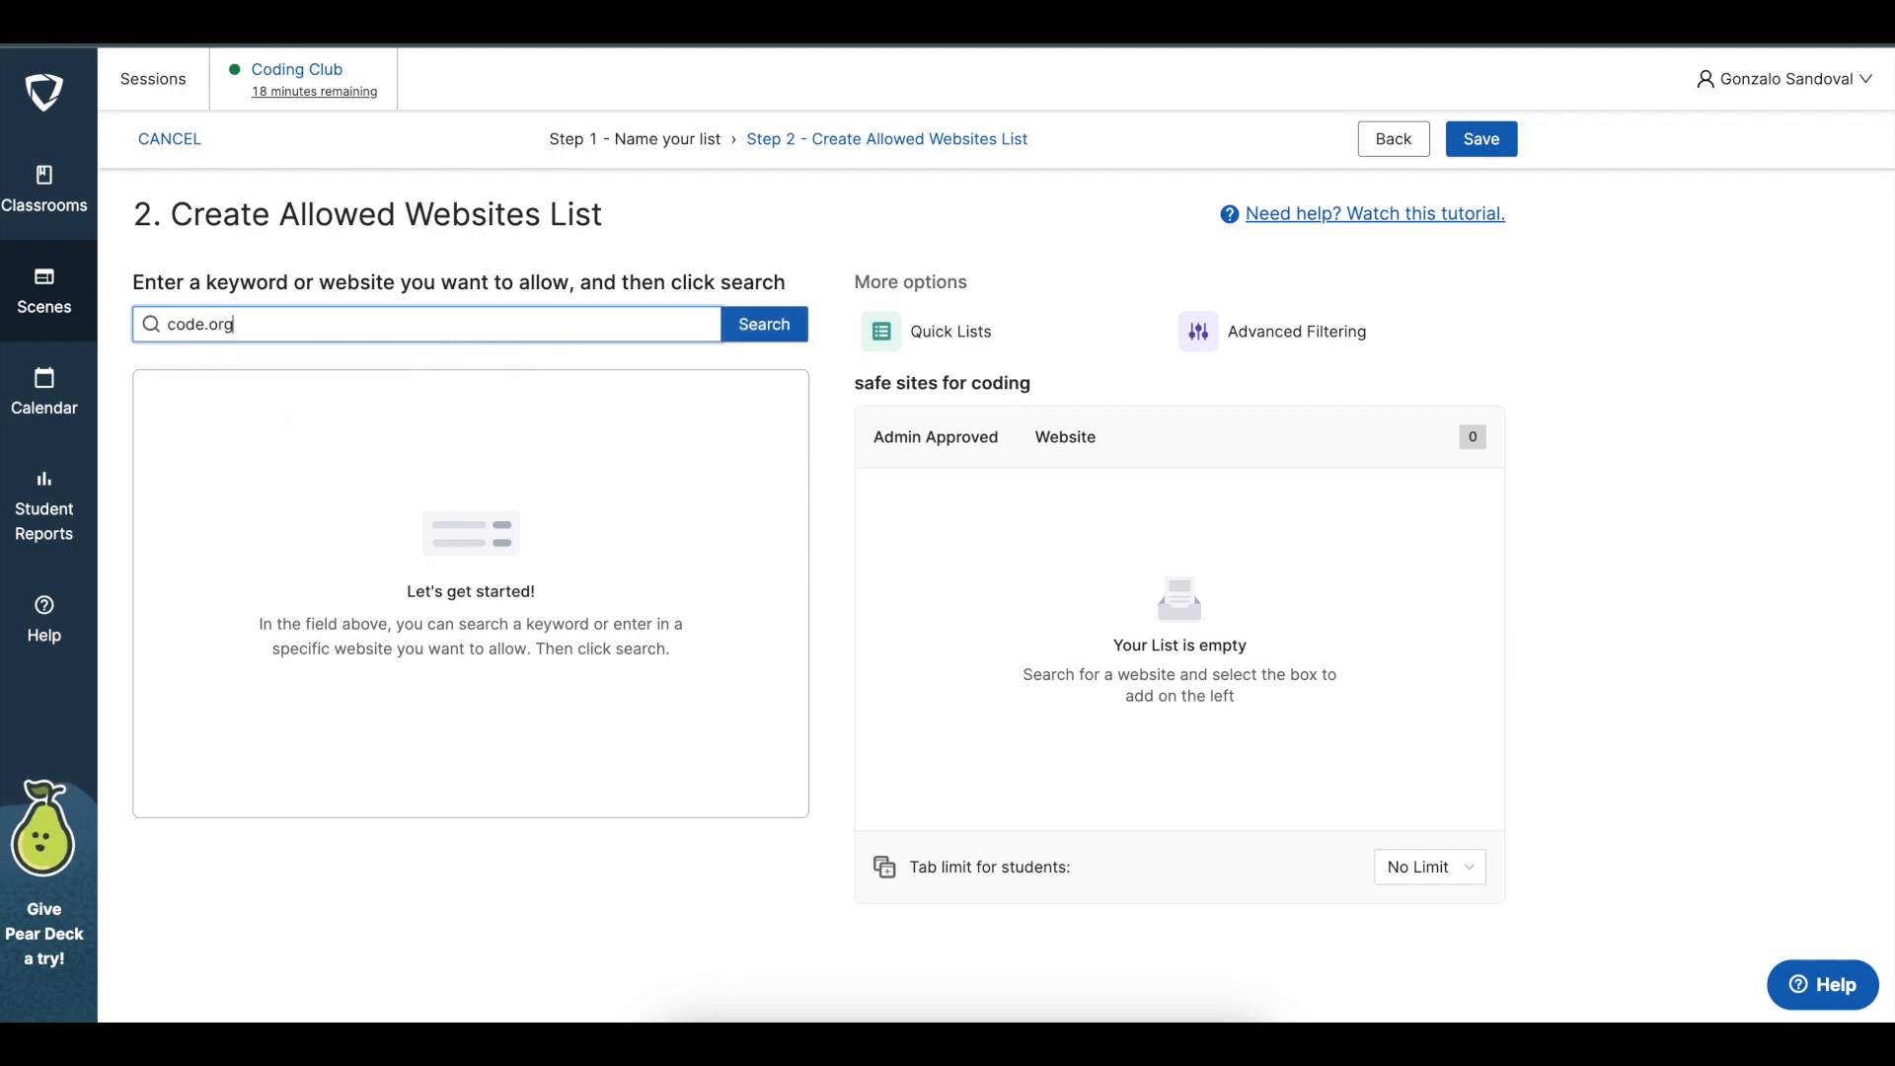
{"action": "left_click", "coordinate": [774, 327]}
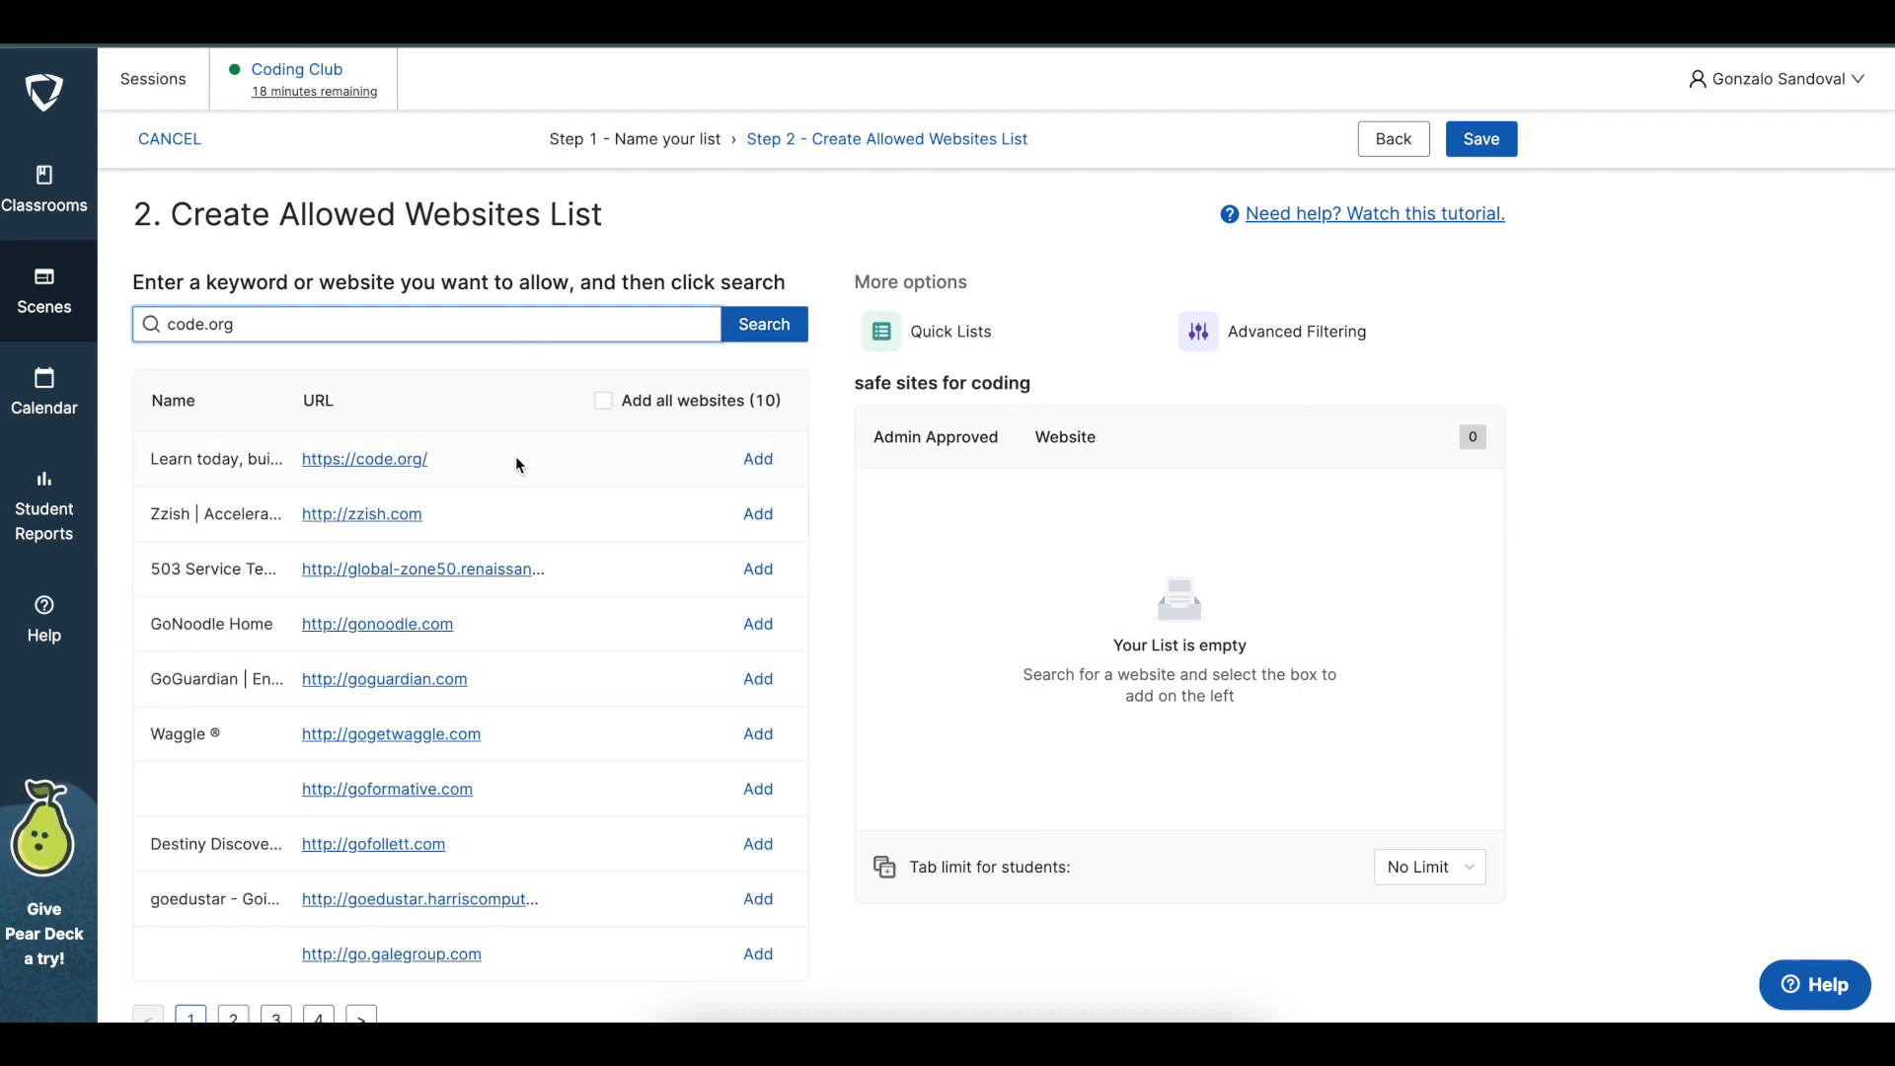
{"action": "scroll", "coordinate": [515, 456], "scroll_direction": "down", "scroll_amount": 2}
{"action": "scroll", "coordinate": [515, 456], "scroll_direction": "up", "scroll_amount": 2}
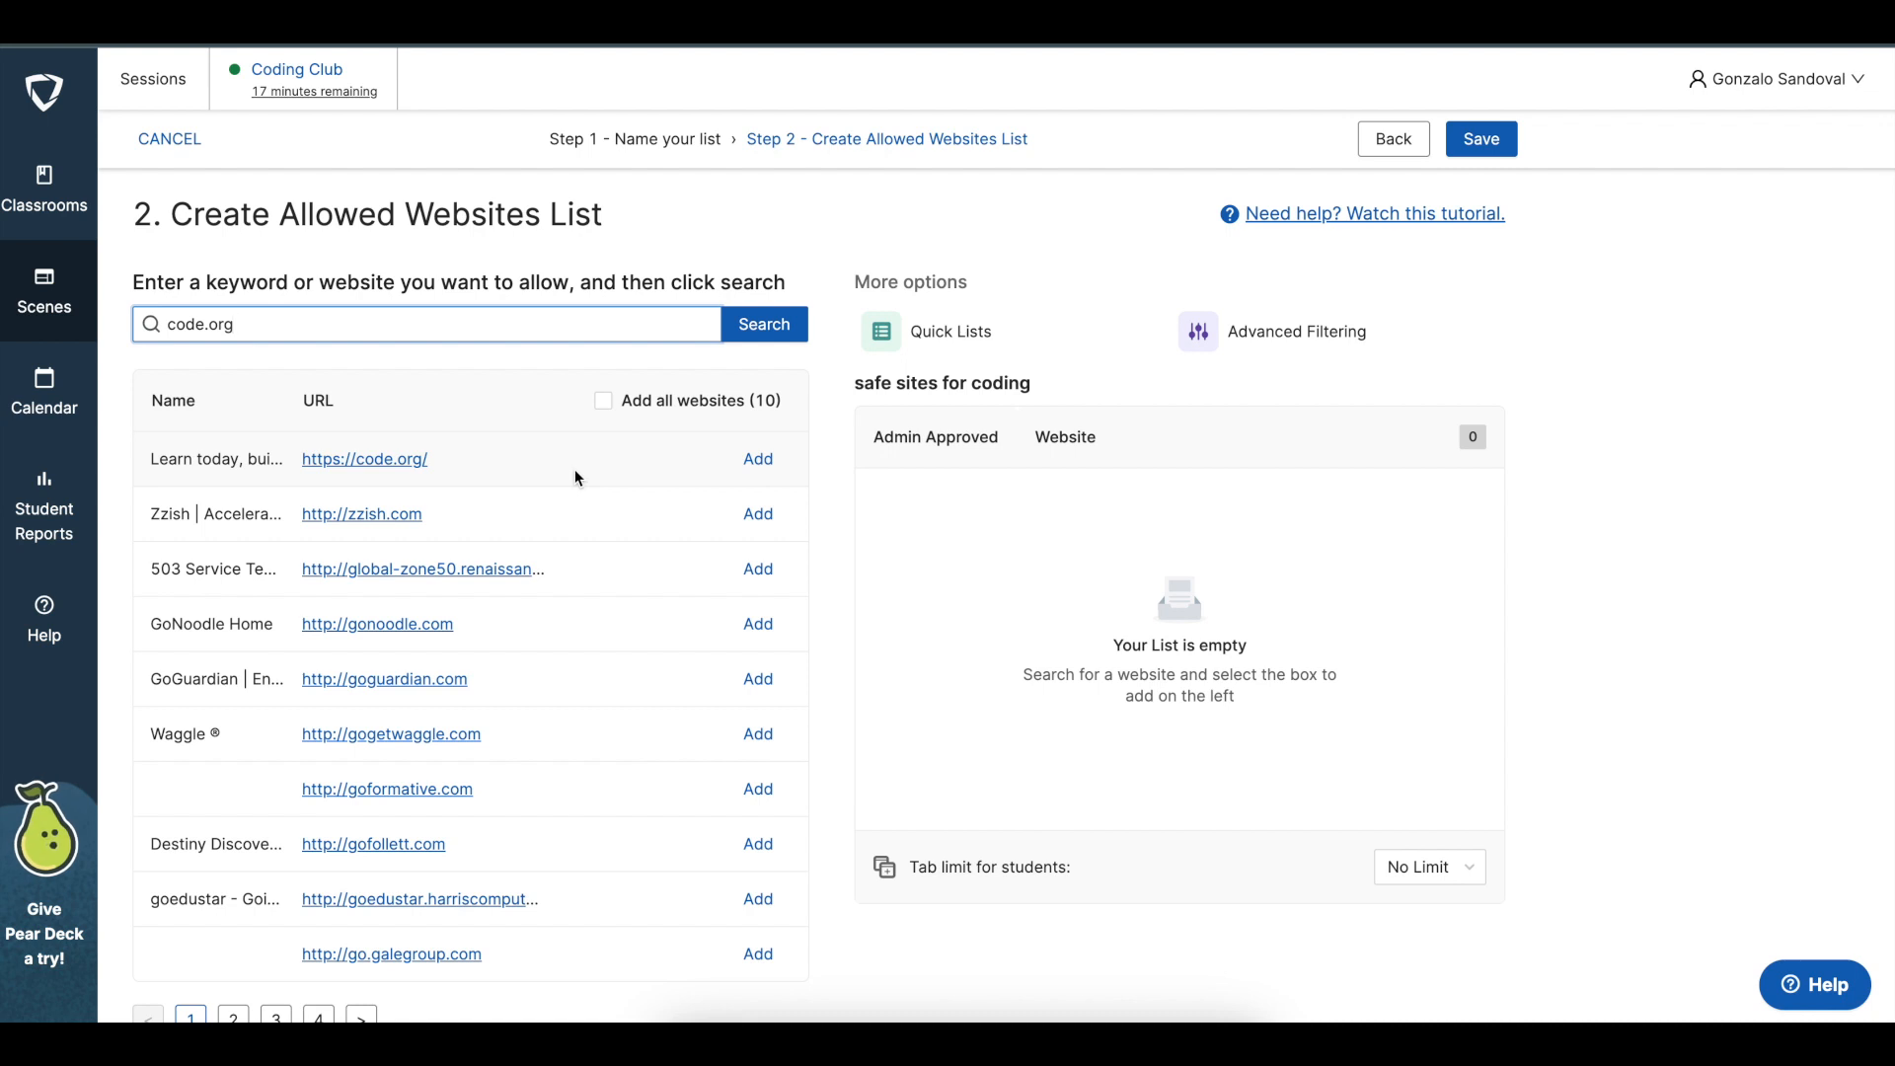
{"action": "left_click", "coordinate": [758, 460]}
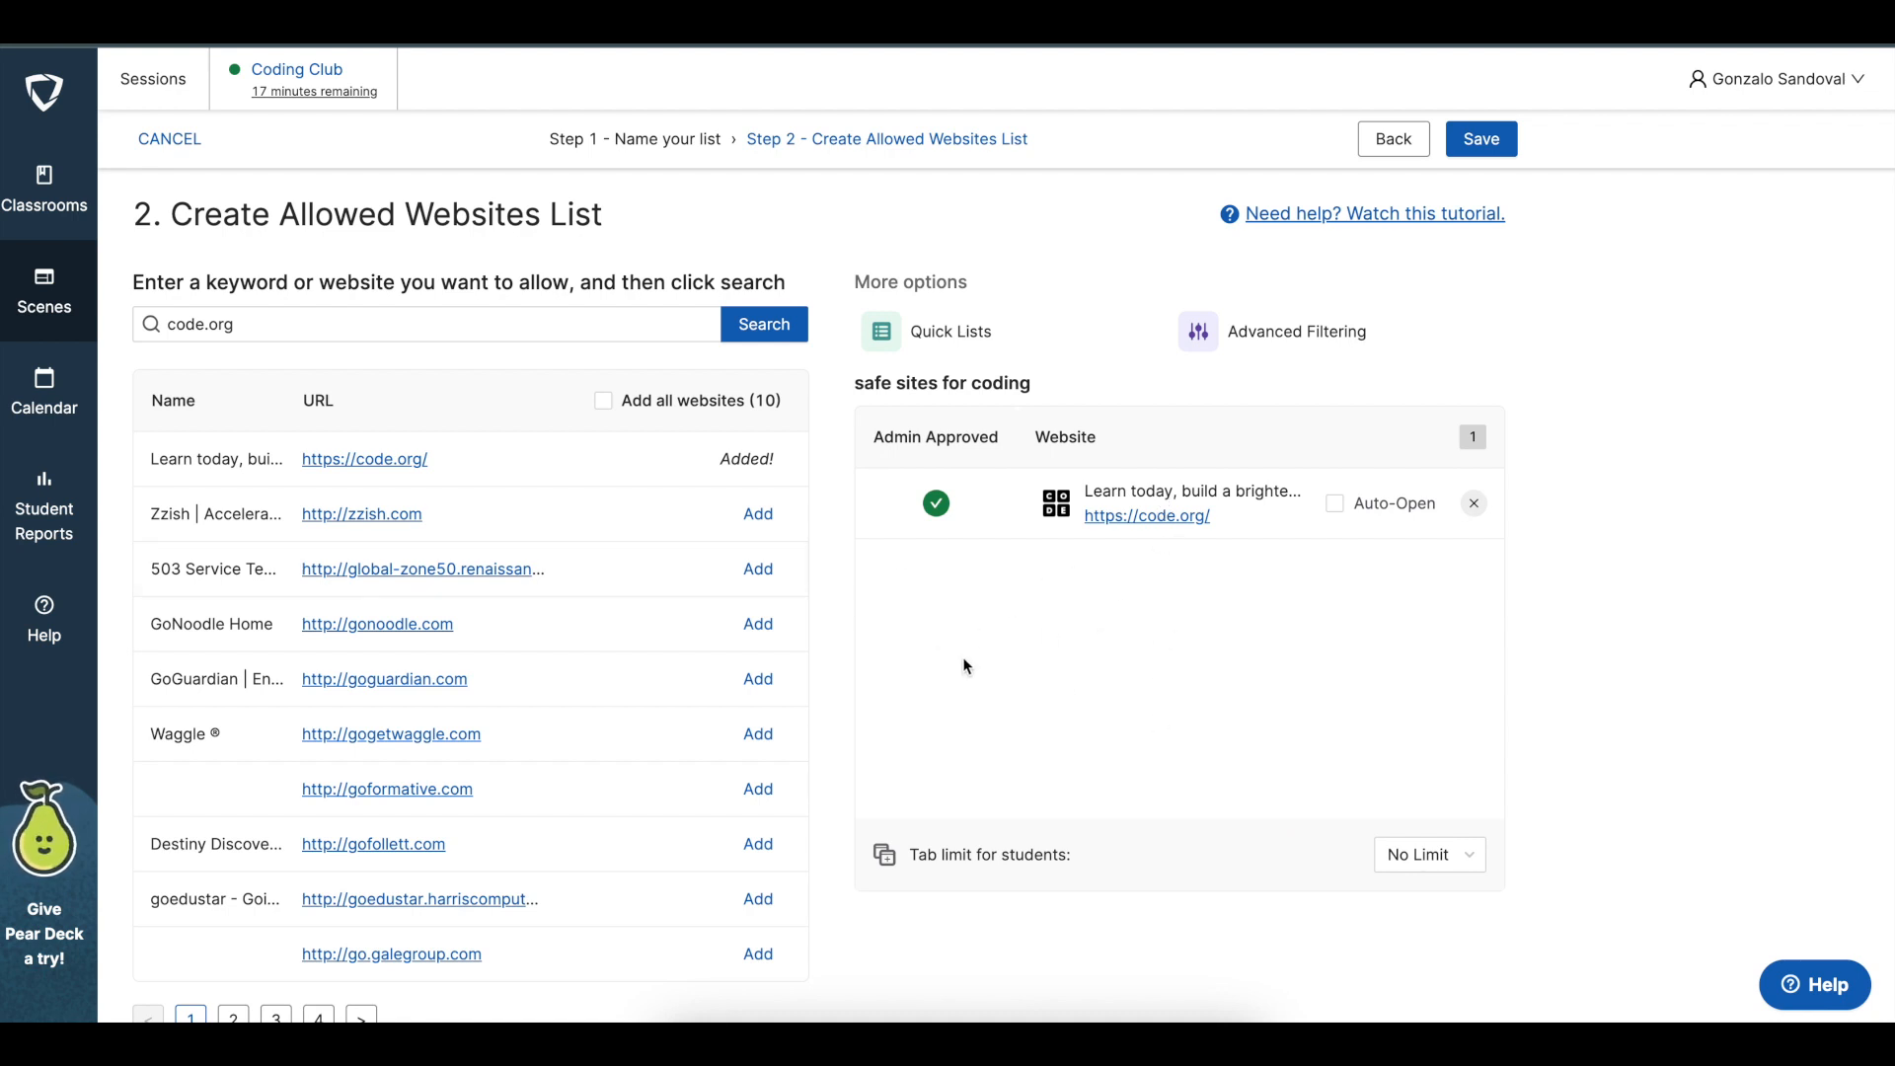
Add zzish.com and goformative.com to the allowed list and remove both again
{"action": "left_click", "coordinate": [758, 514]}
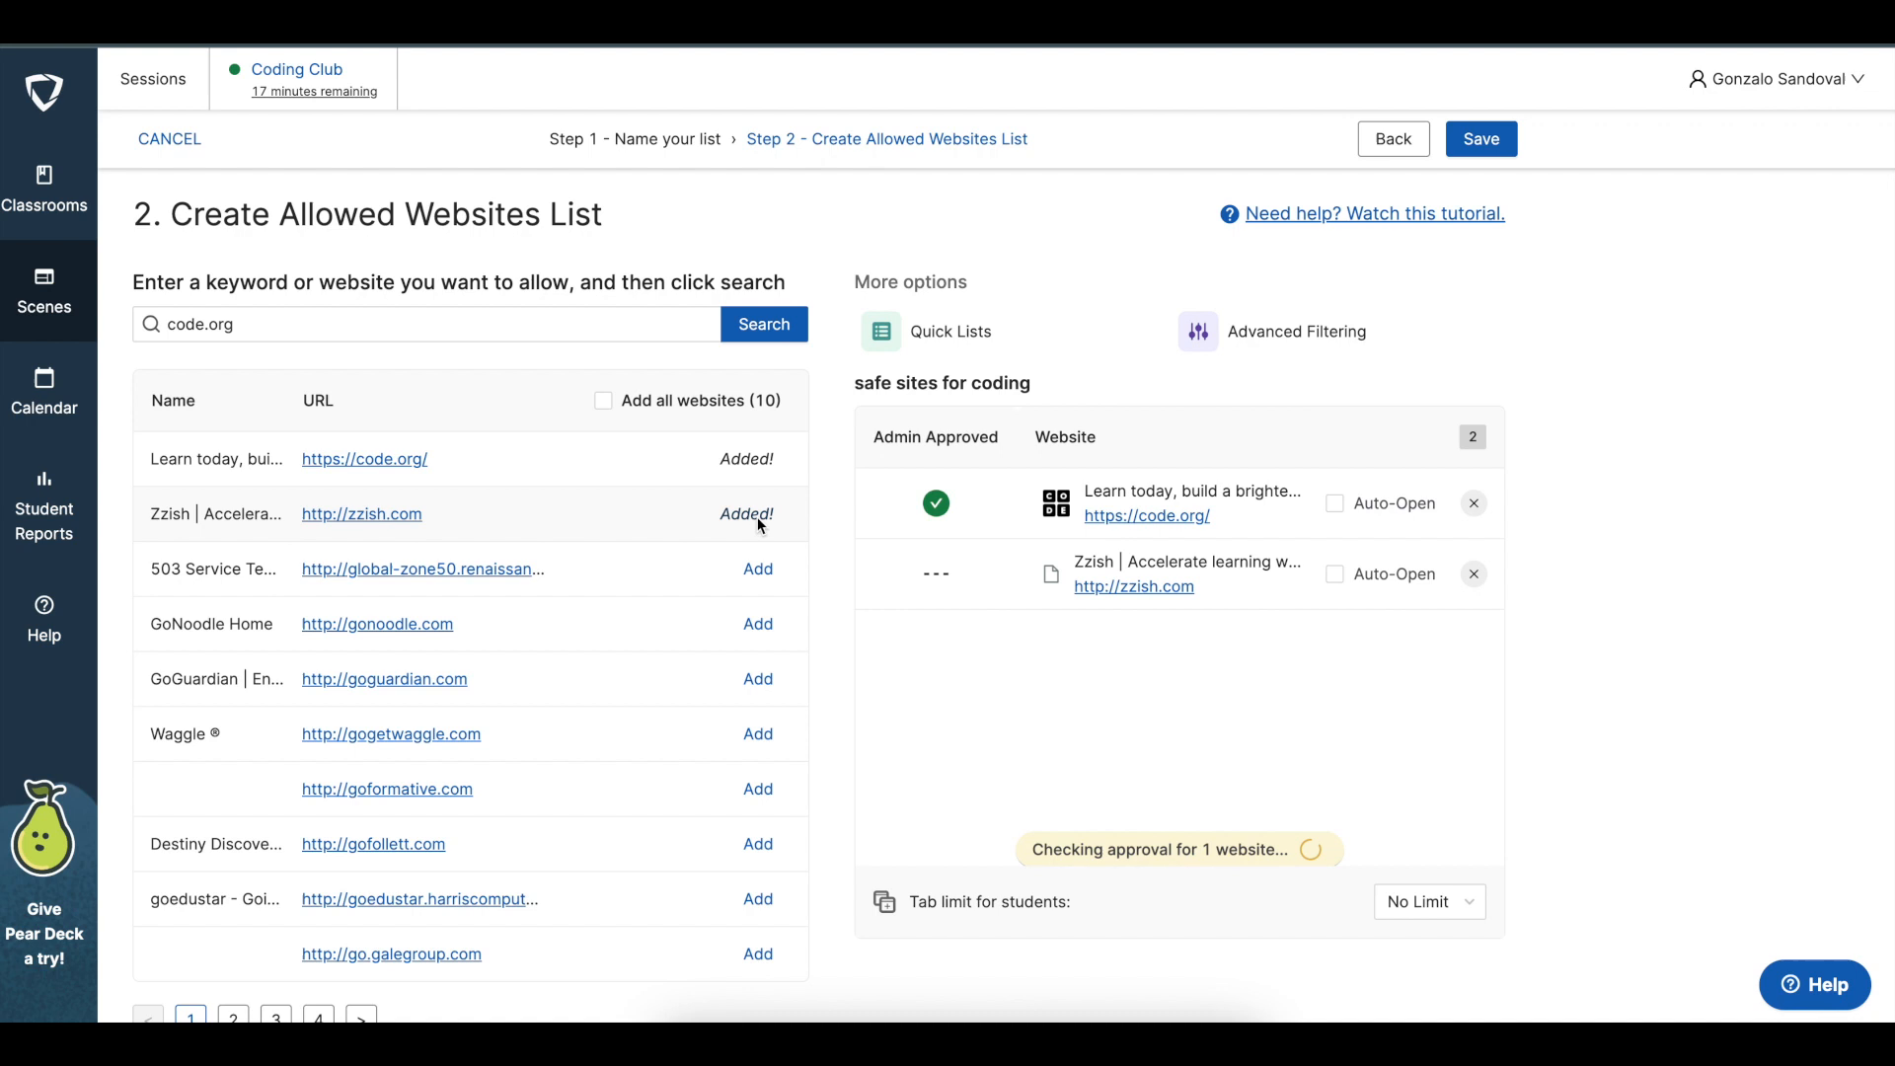
{"action": "left_click", "coordinate": [758, 788]}
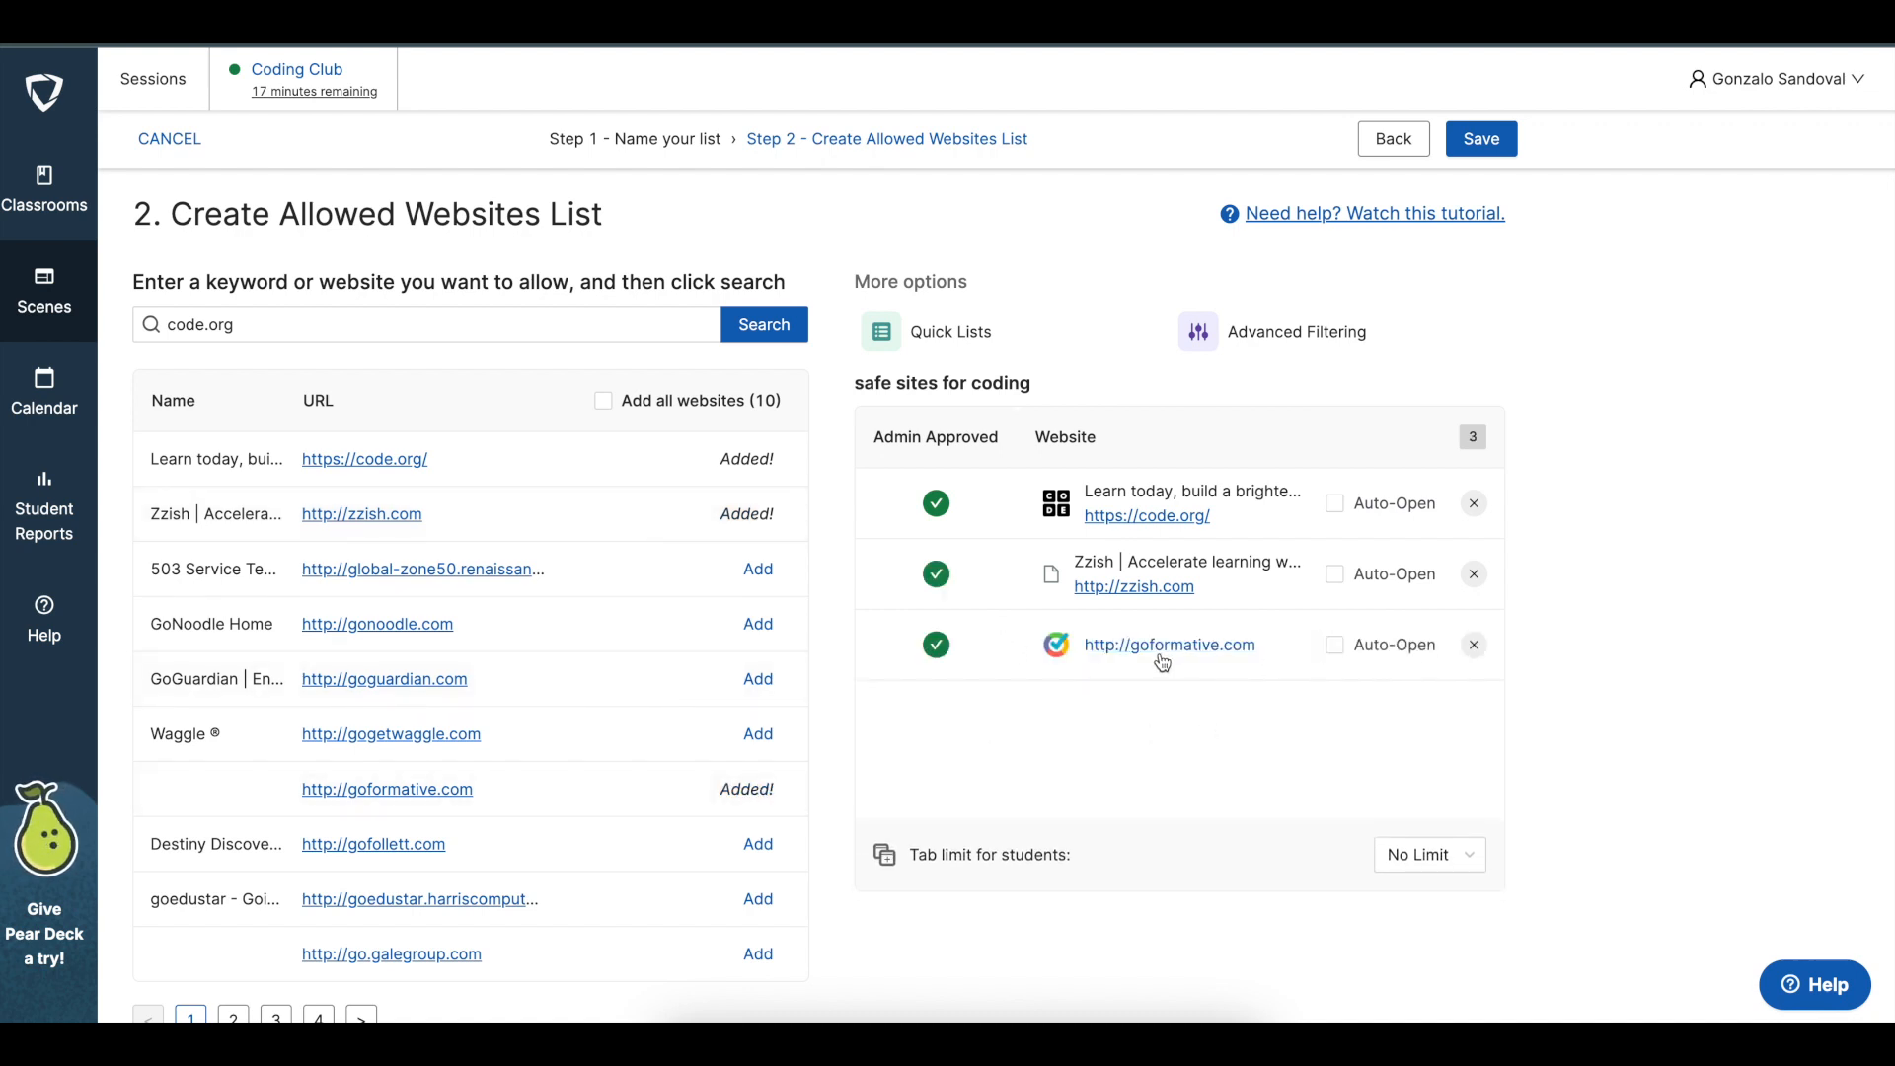
{"action": "left_click", "coordinate": [1474, 646]}
{"action": "left_click", "coordinate": [1473, 574]}
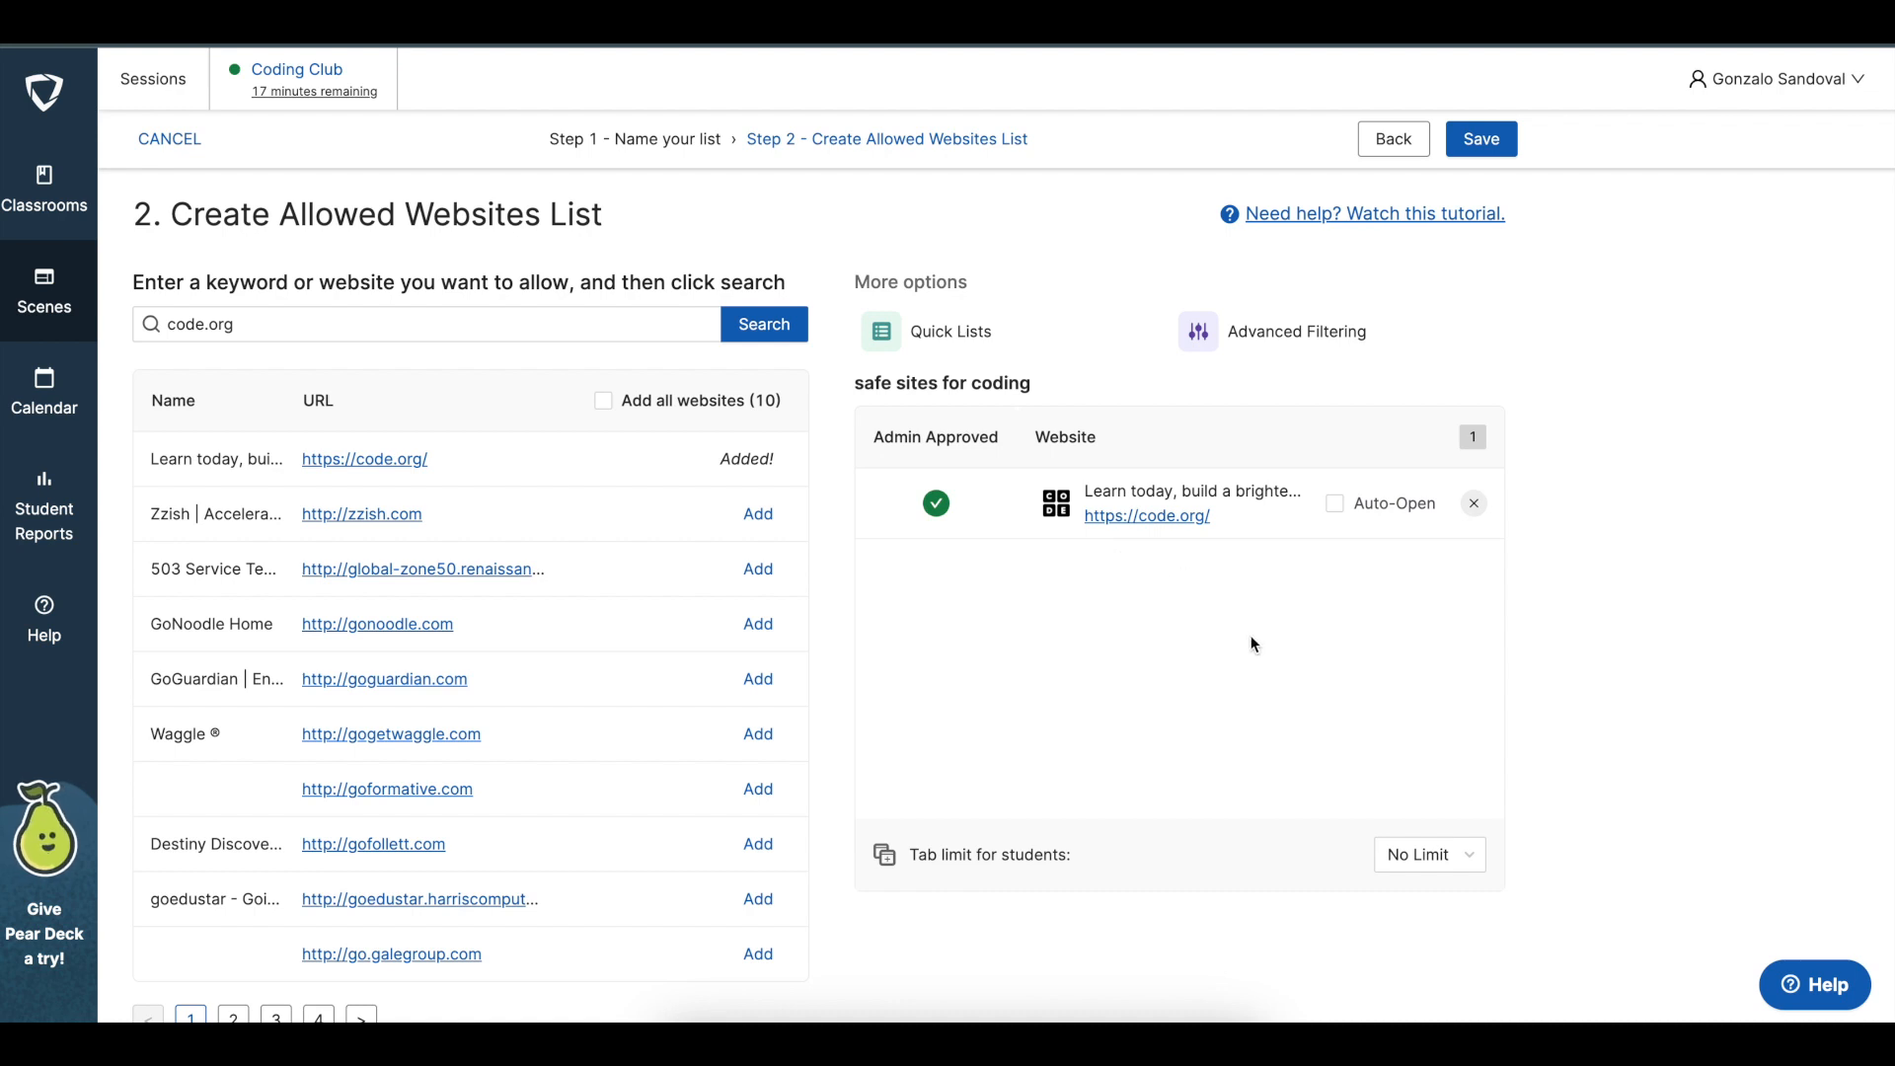
Save the "safe sites for coding" Allowed Websites List
{"action": "left_click", "coordinate": [1482, 141]}
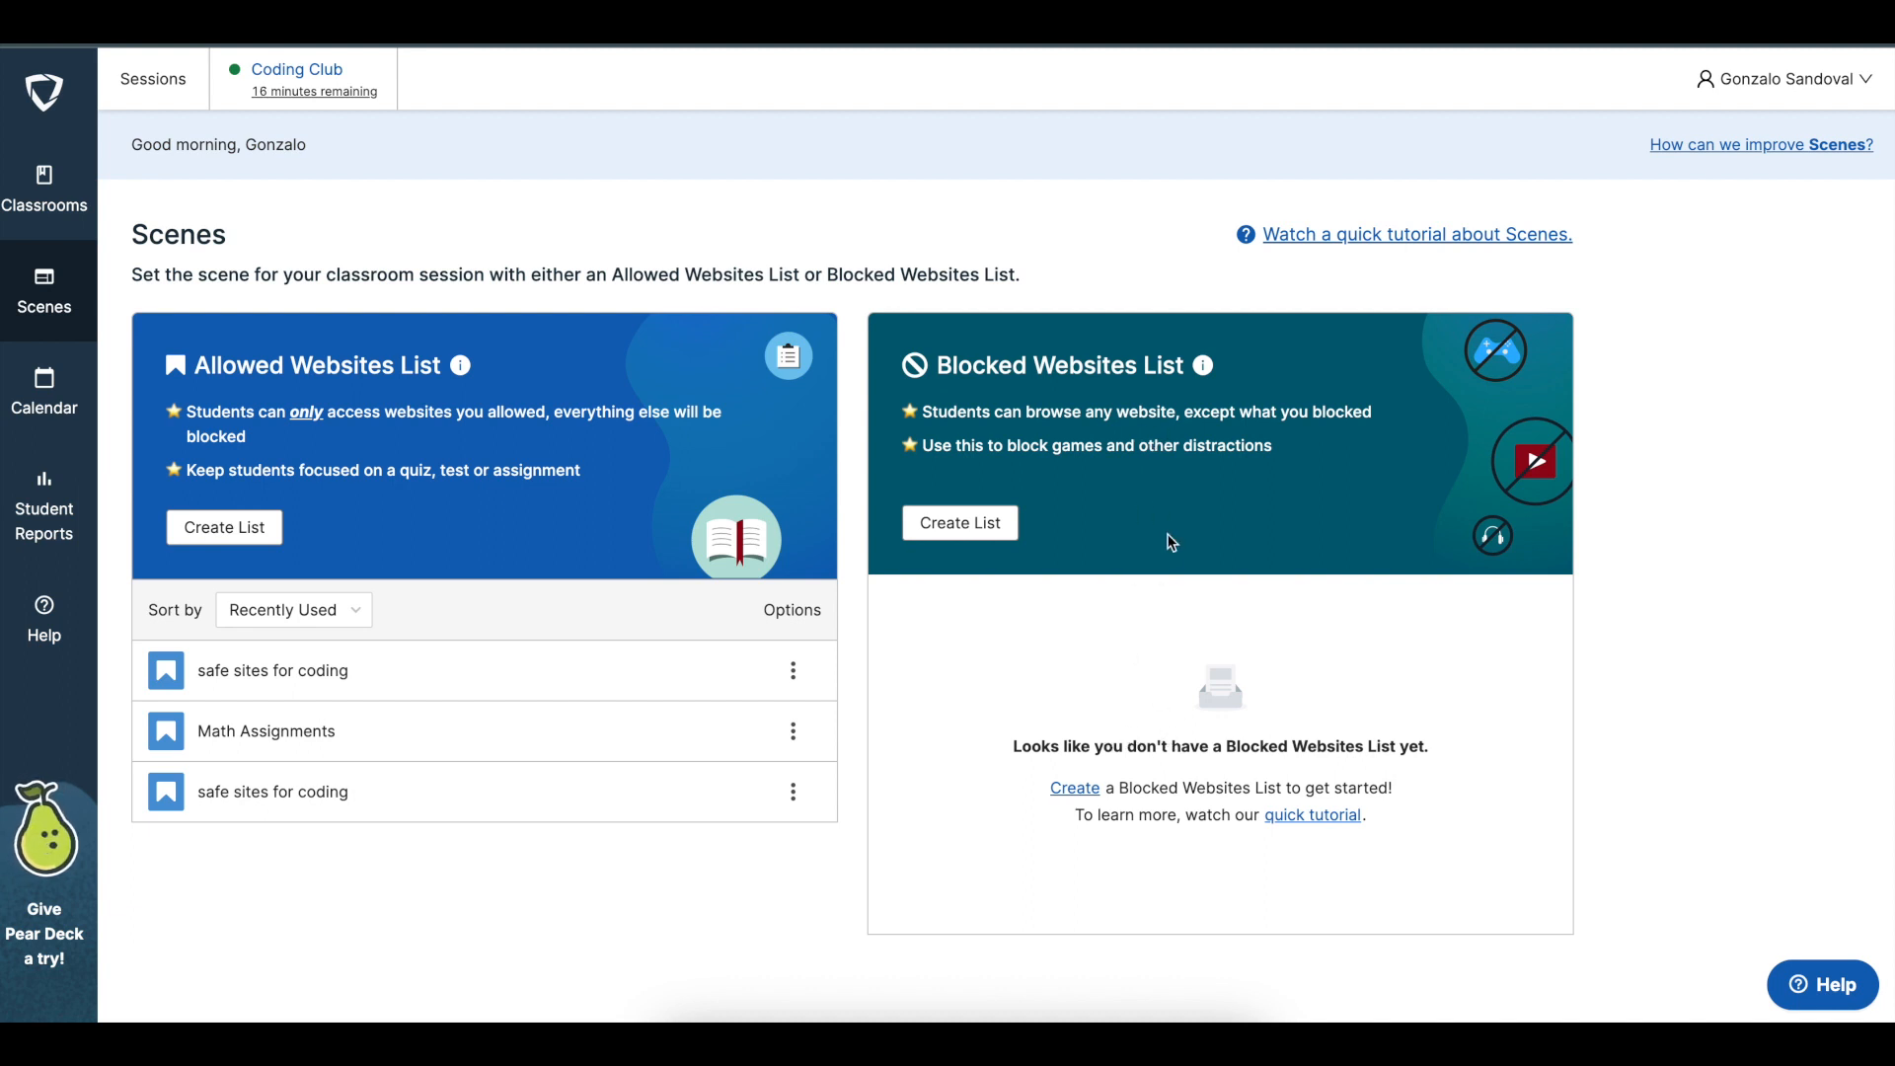
{"action": "left_click", "coordinate": [975, 531]}
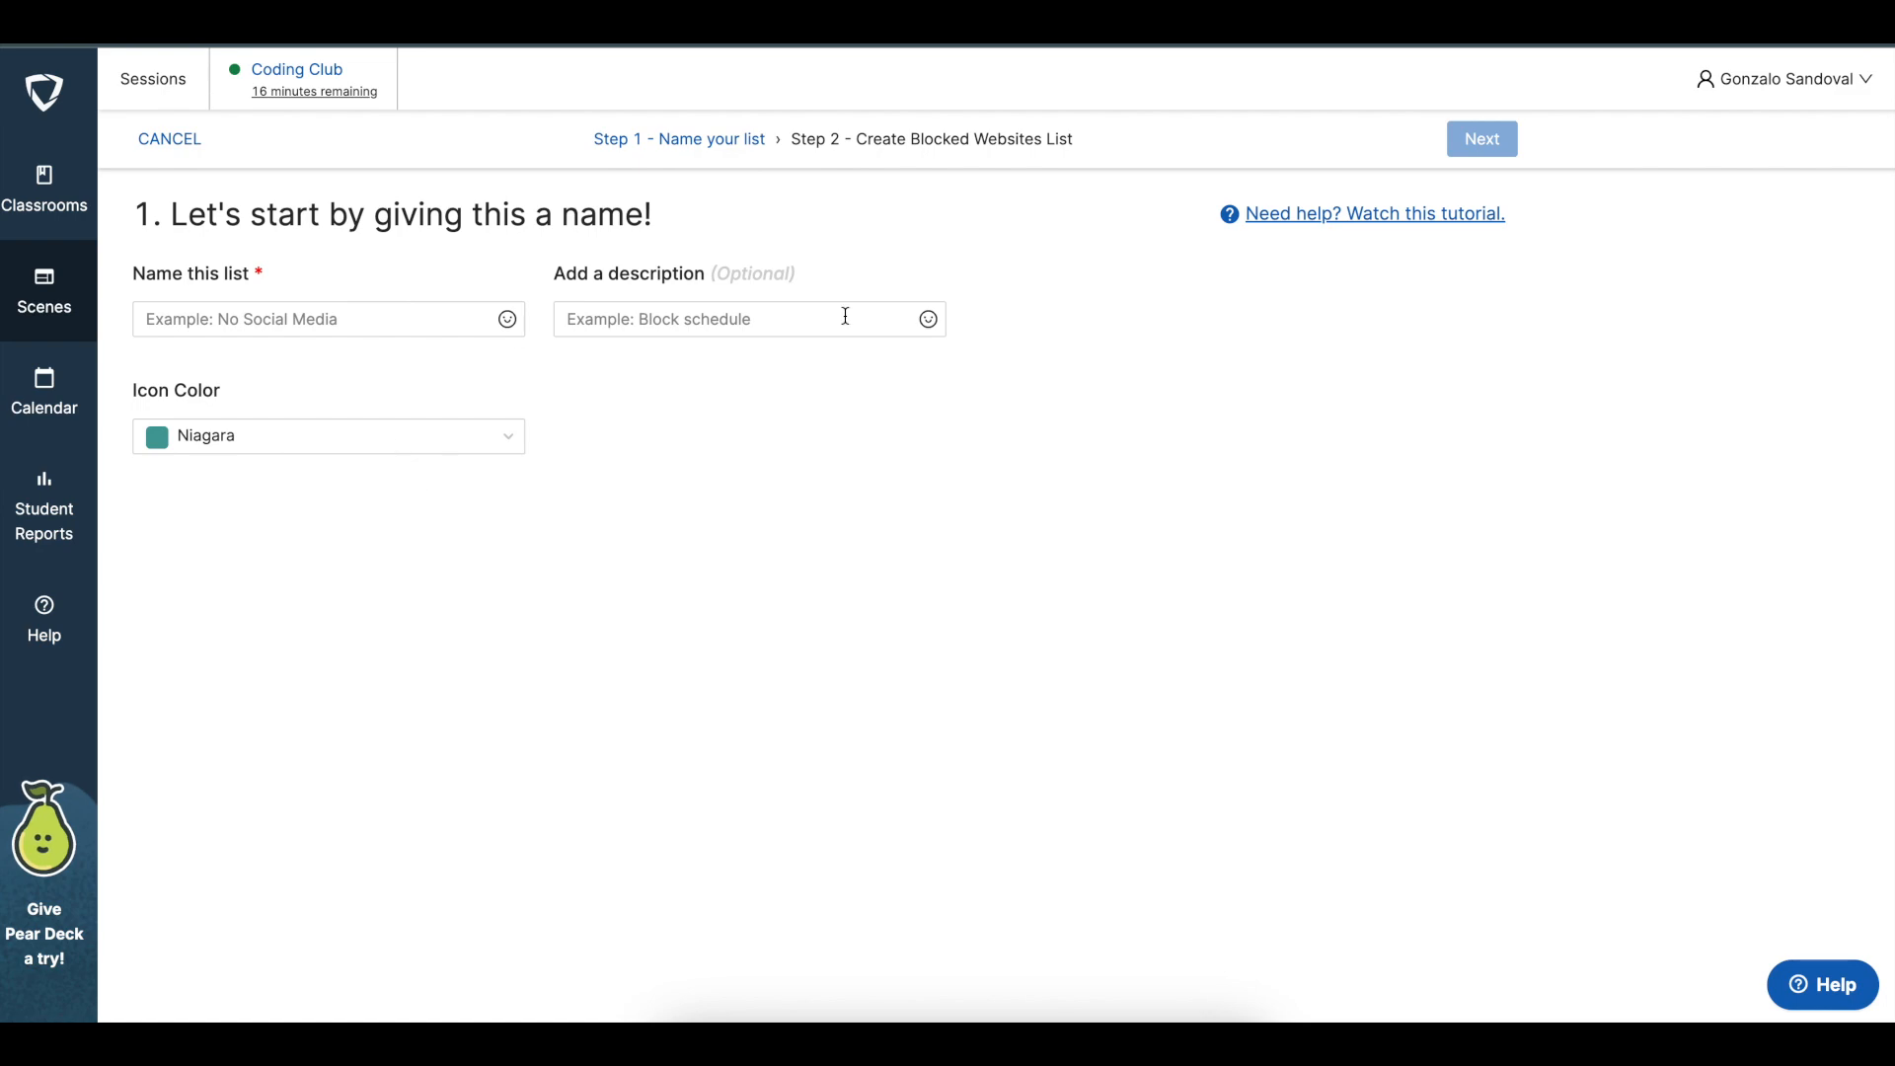
{"action": "left_click", "coordinate": [59, 322]}
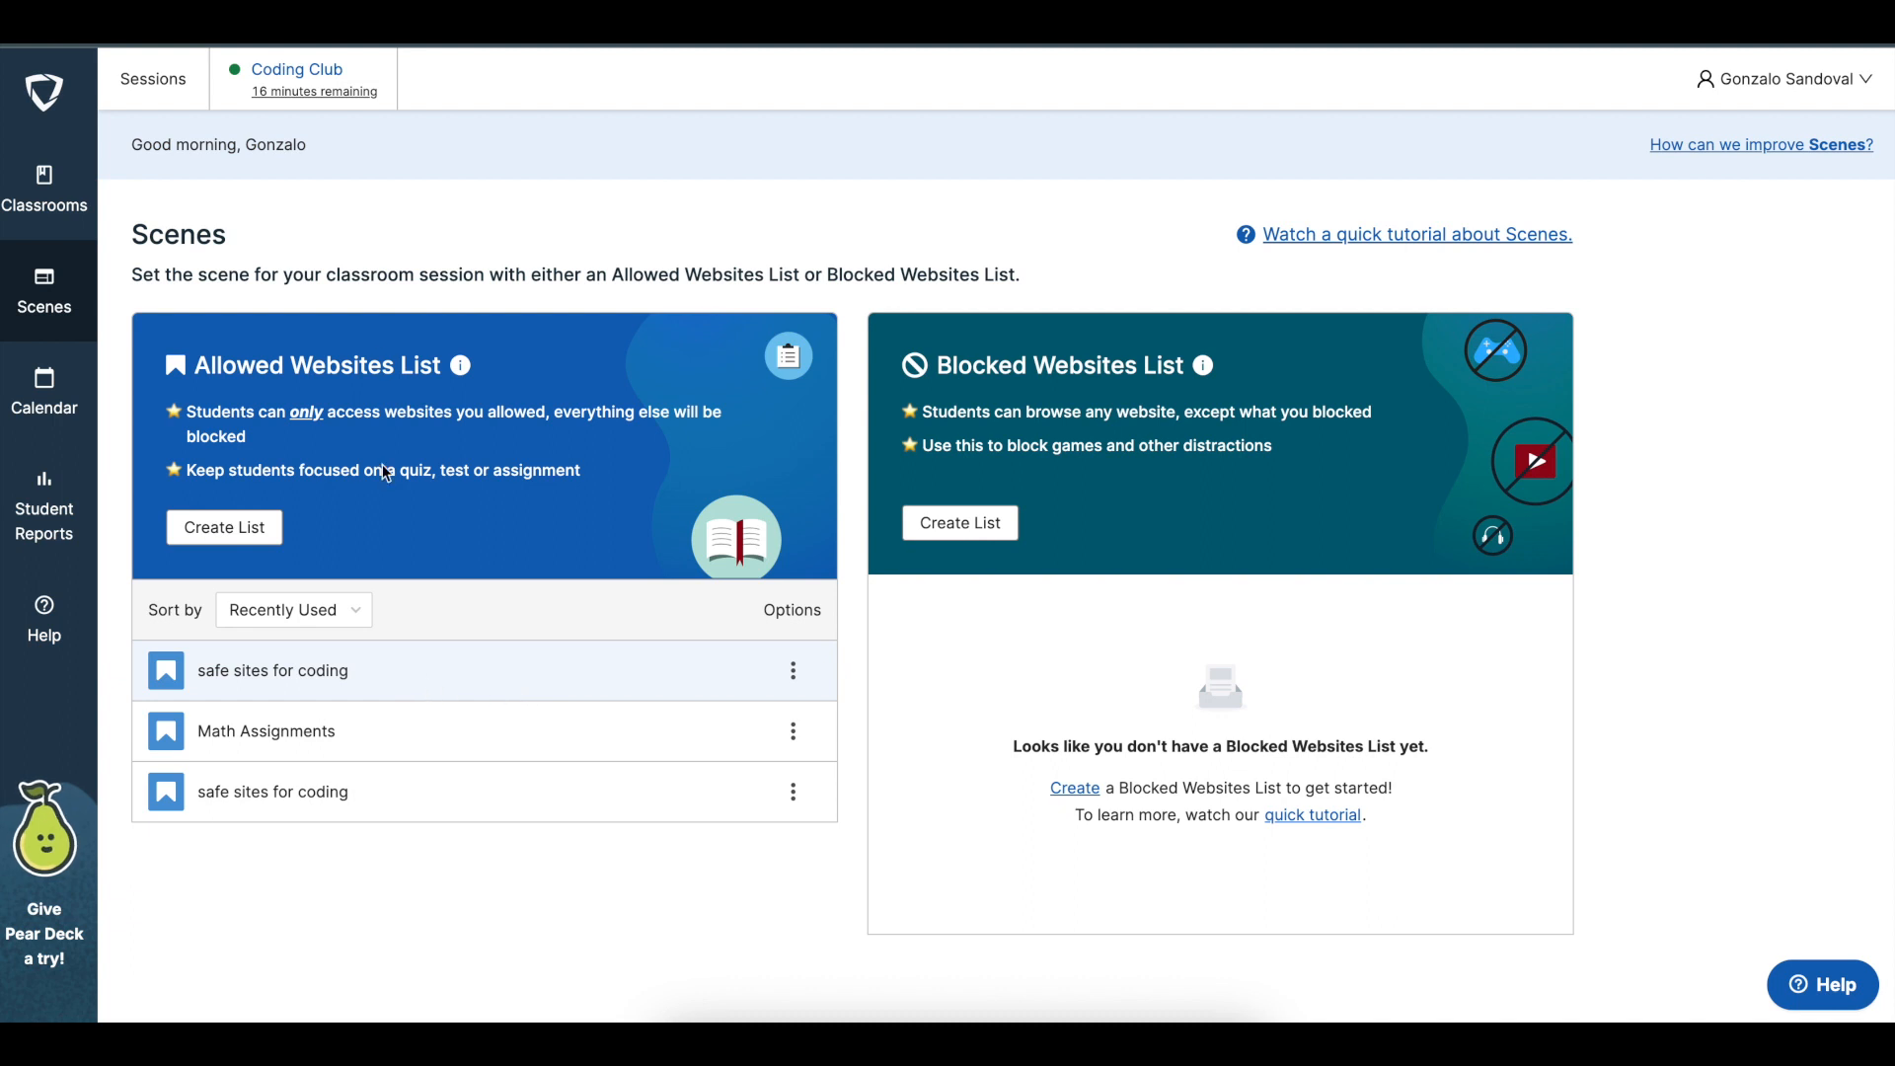
{"action": "left_click", "coordinate": [385, 213]}
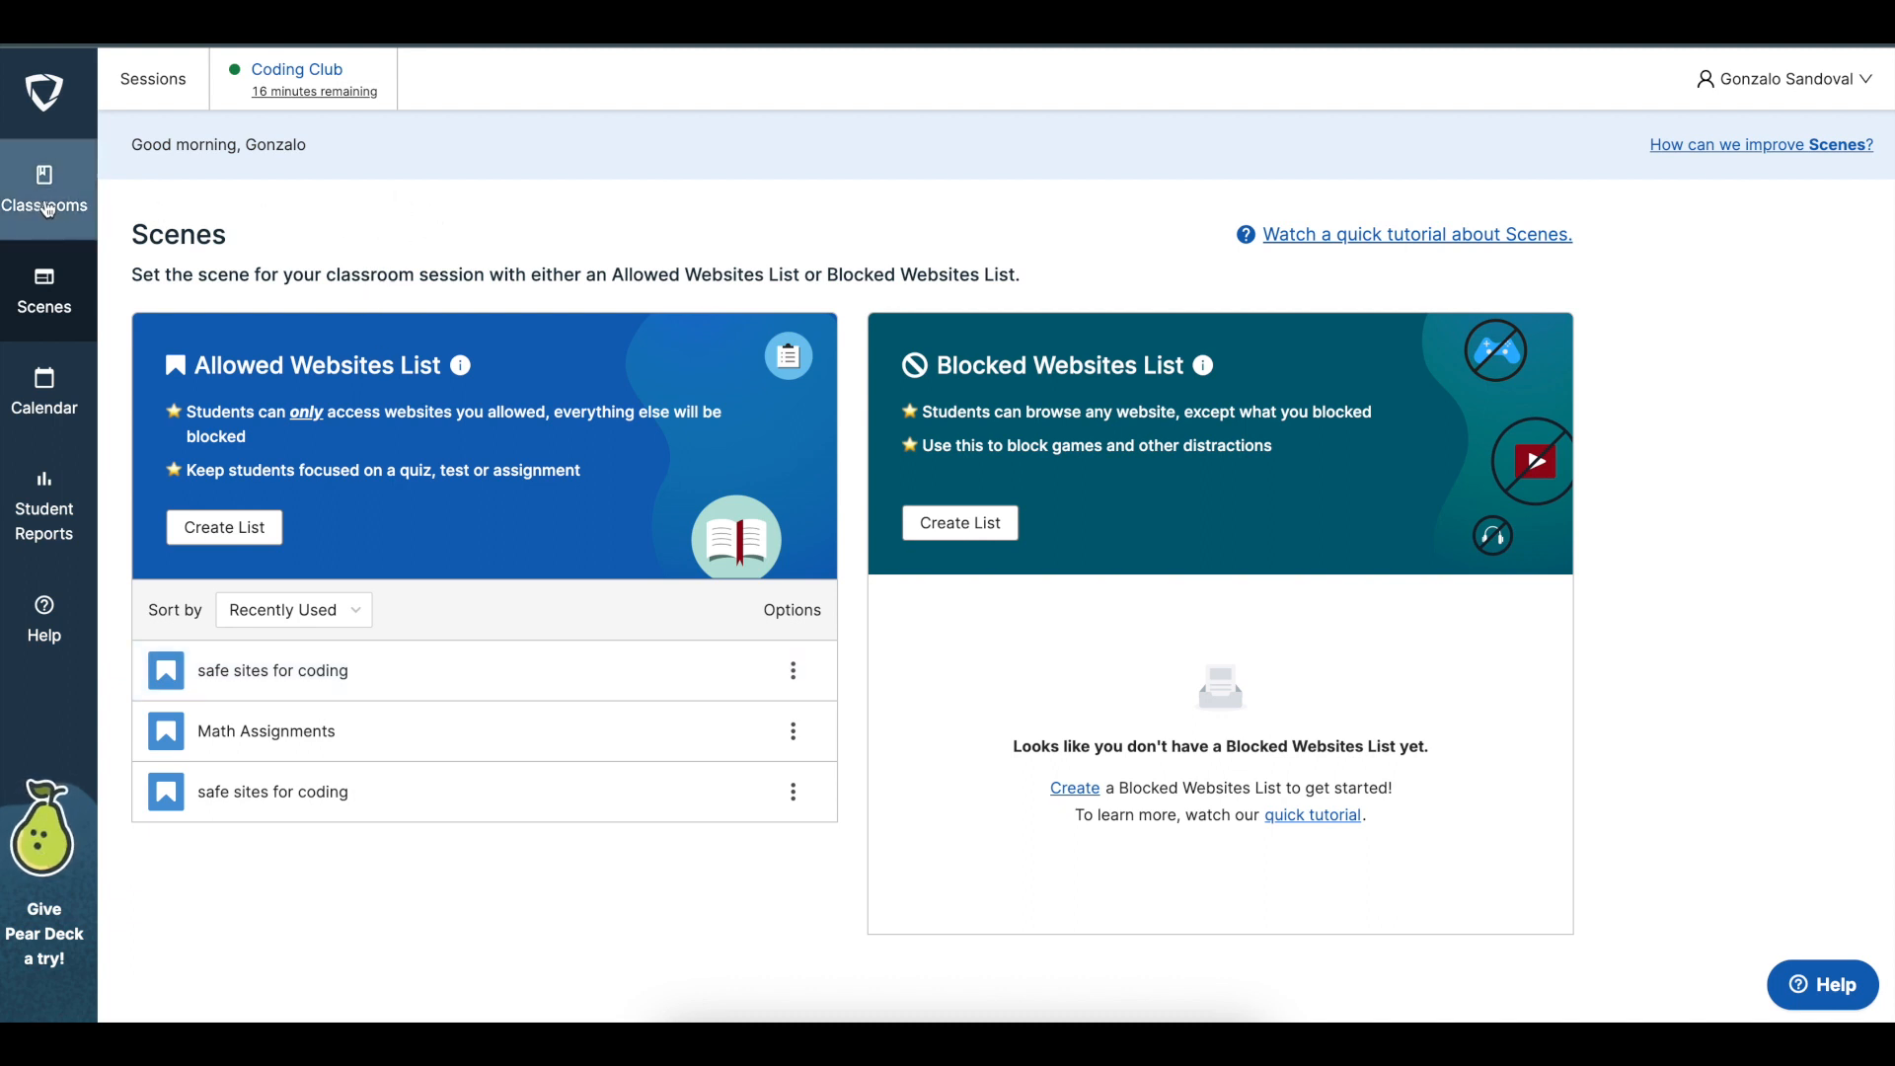
Go to the running Coding Club class among the classrooms
{"action": "left_click", "coordinate": [59, 187]}
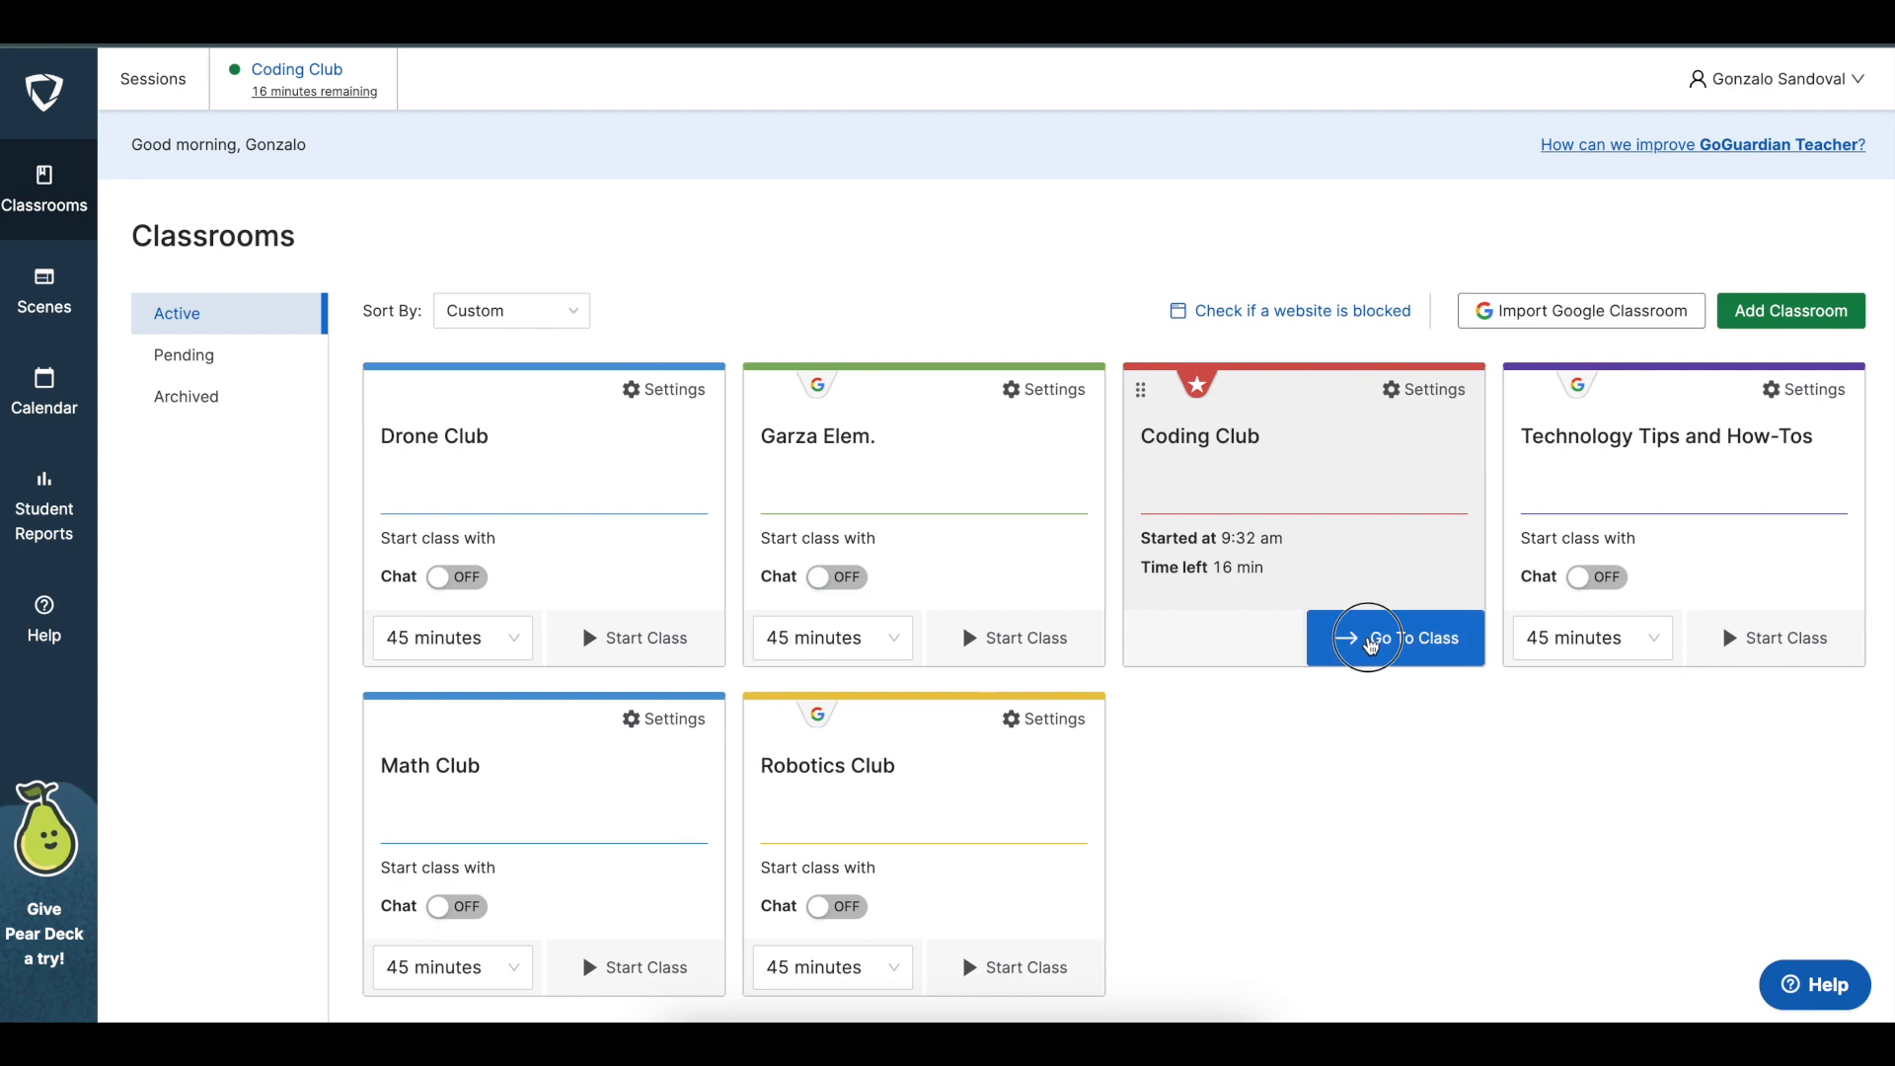
{"action": "left_click", "coordinate": [1374, 641]}
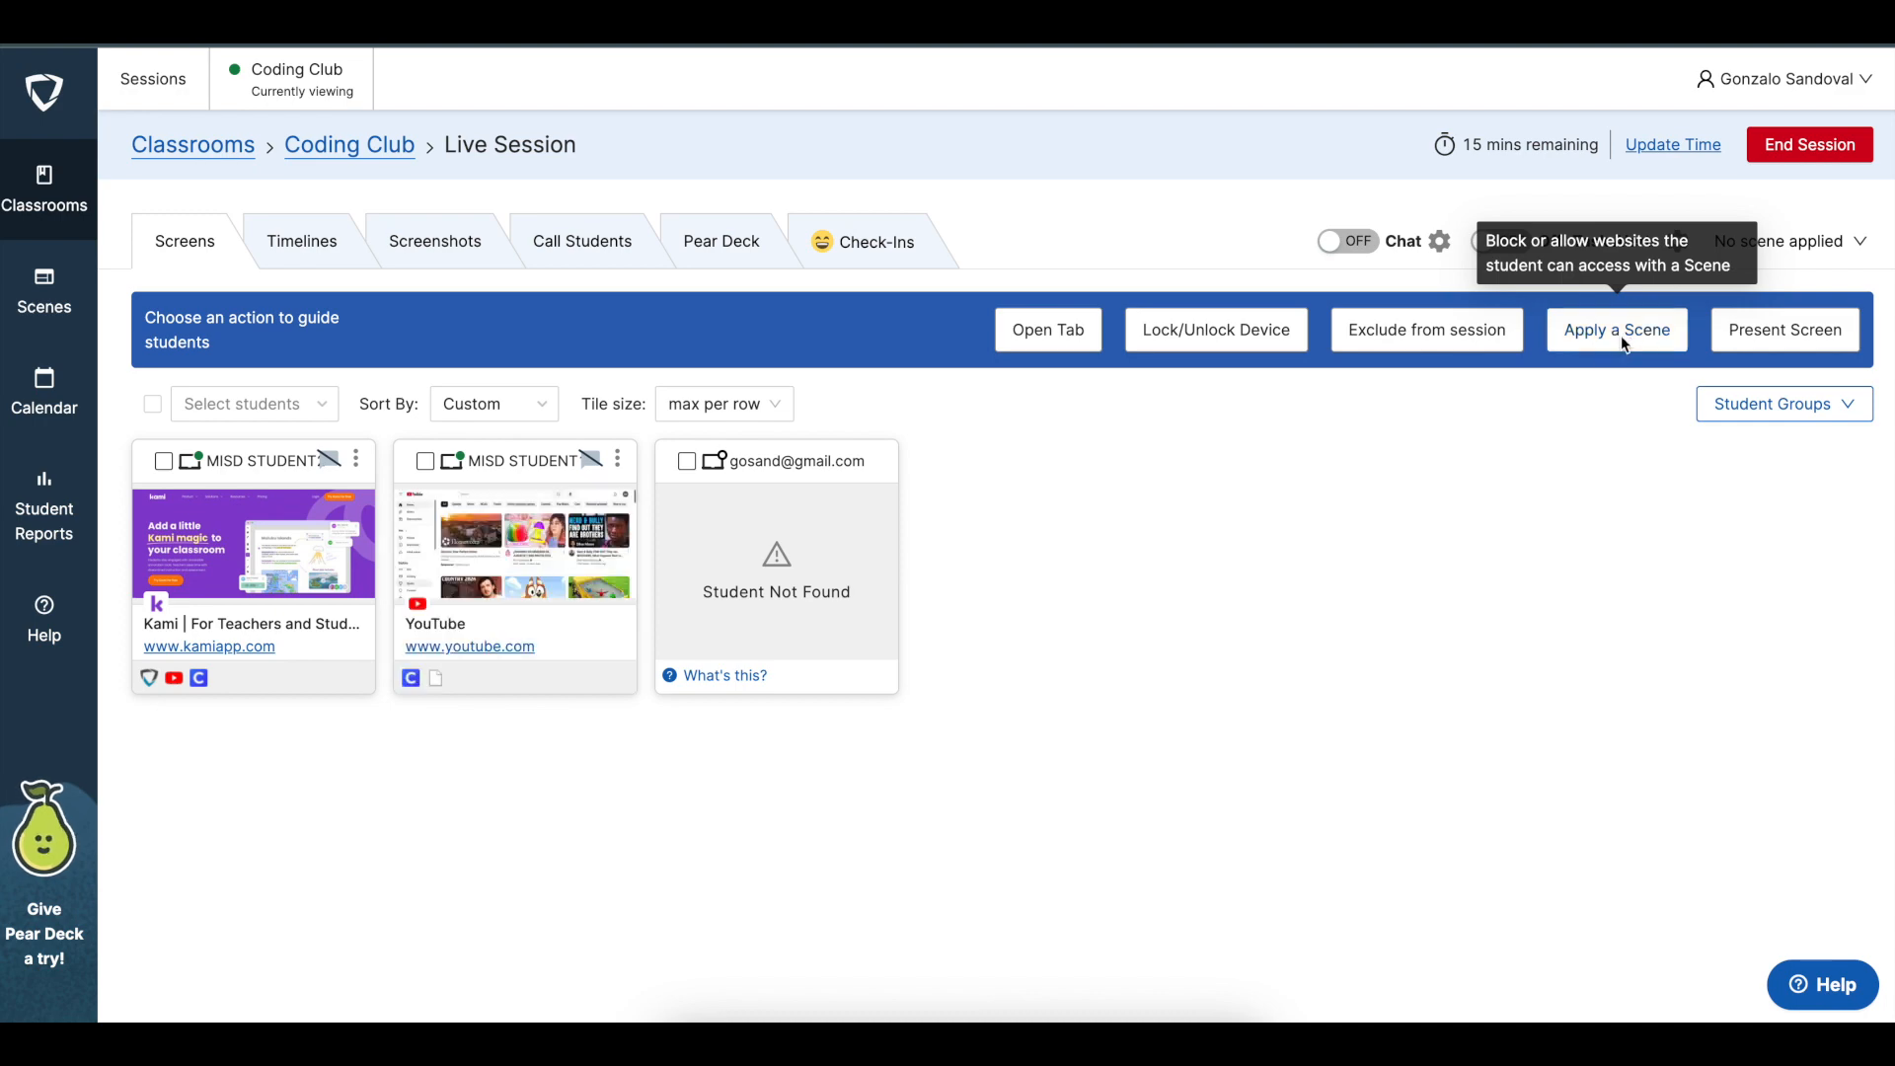
Choose the "safe sites for coding" Scene for all students in the live session and close the dialog without applying it
{"action": "left_click", "coordinate": [1623, 342]}
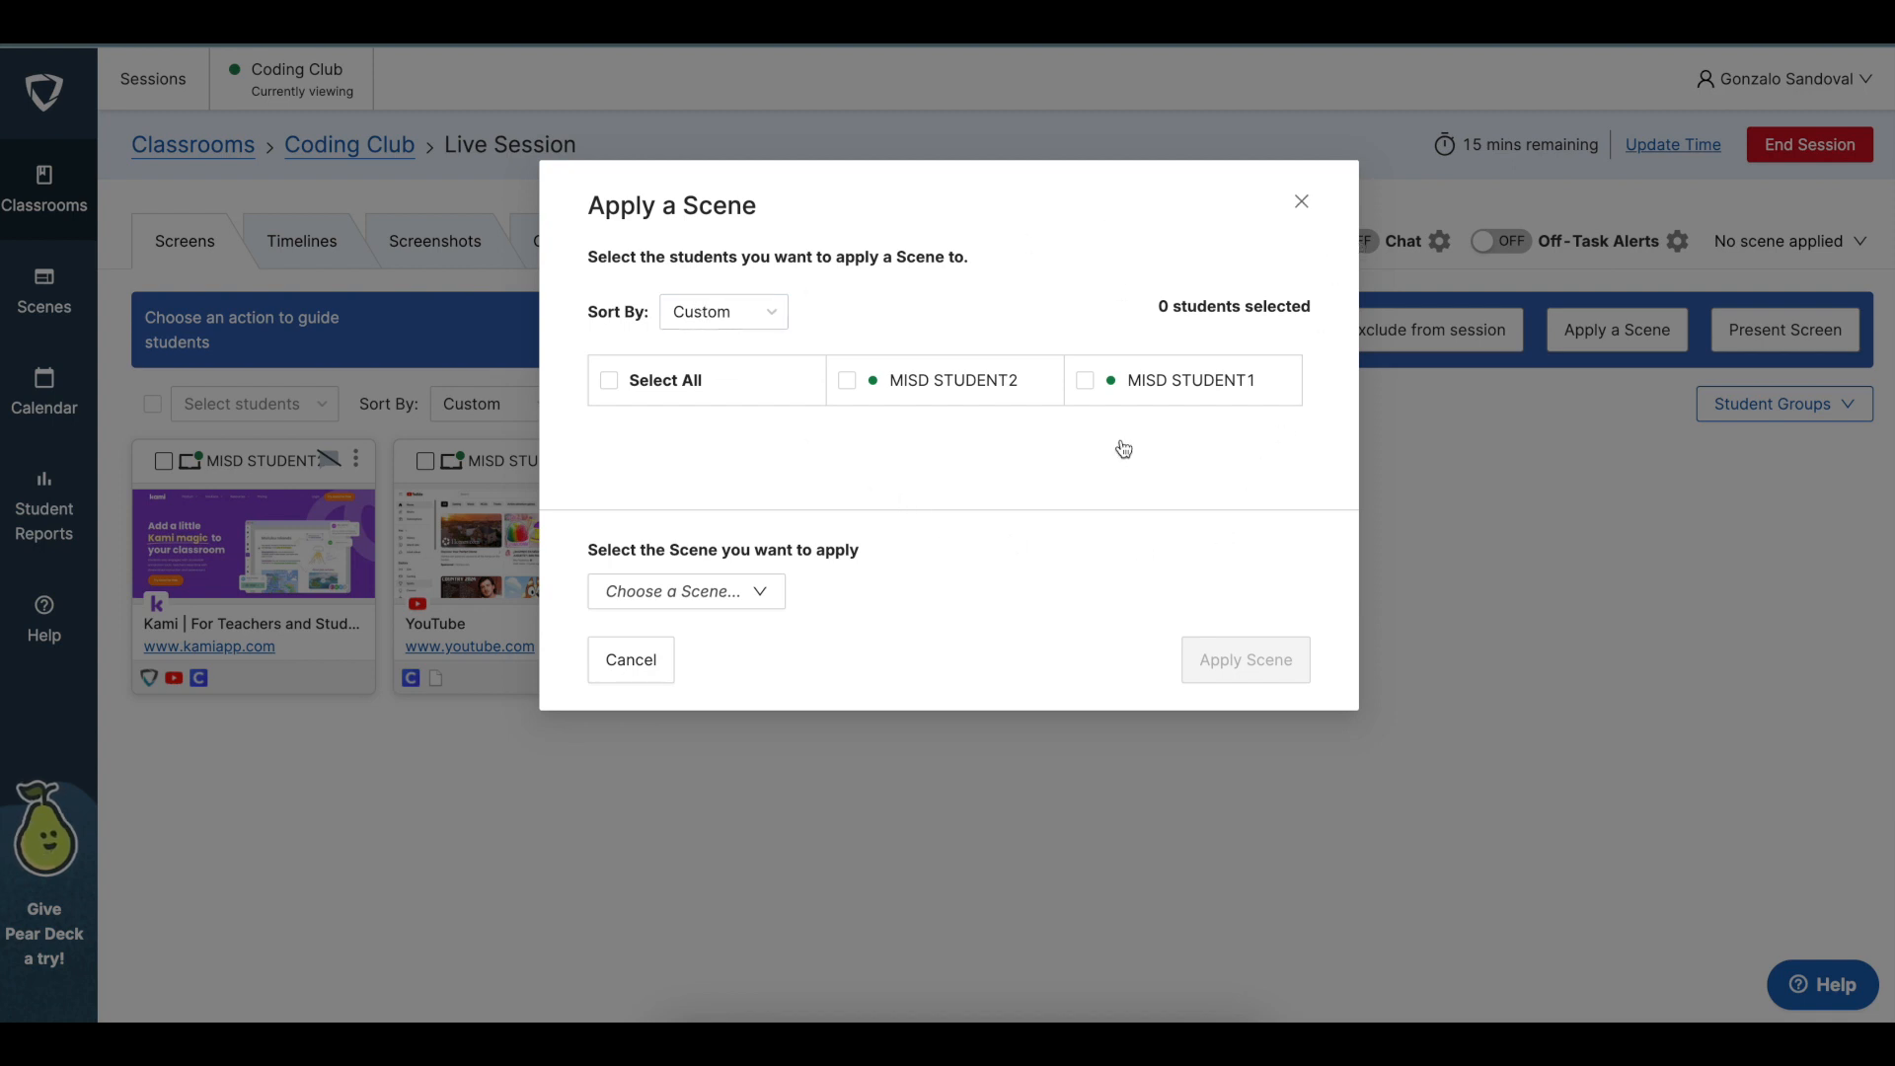
{"action": "left_click", "coordinate": [622, 387]}
{"action": "left_click", "coordinate": [611, 388]}
{"action": "left_click", "coordinate": [847, 382]}
{"action": "left_click", "coordinate": [610, 384]}
{"action": "left_click", "coordinate": [770, 600]}
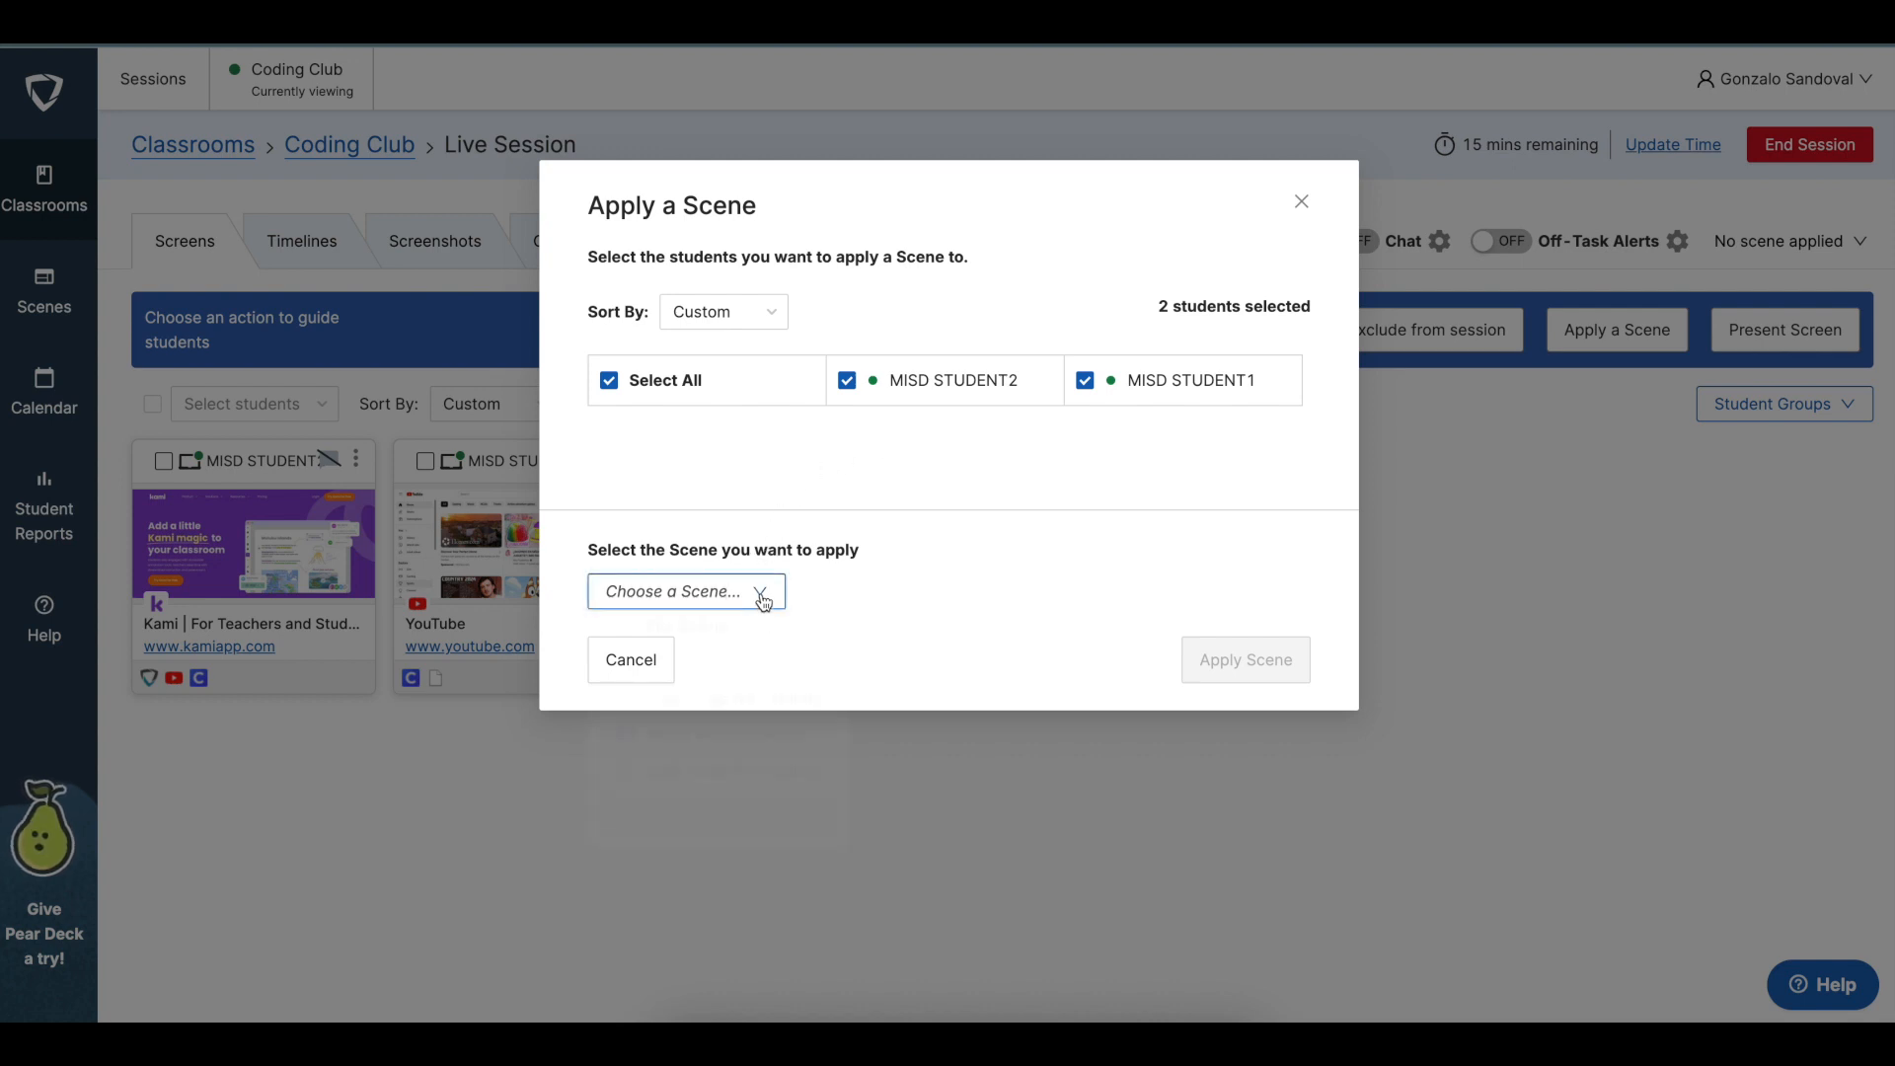
{"action": "left_click", "coordinate": [763, 601]}
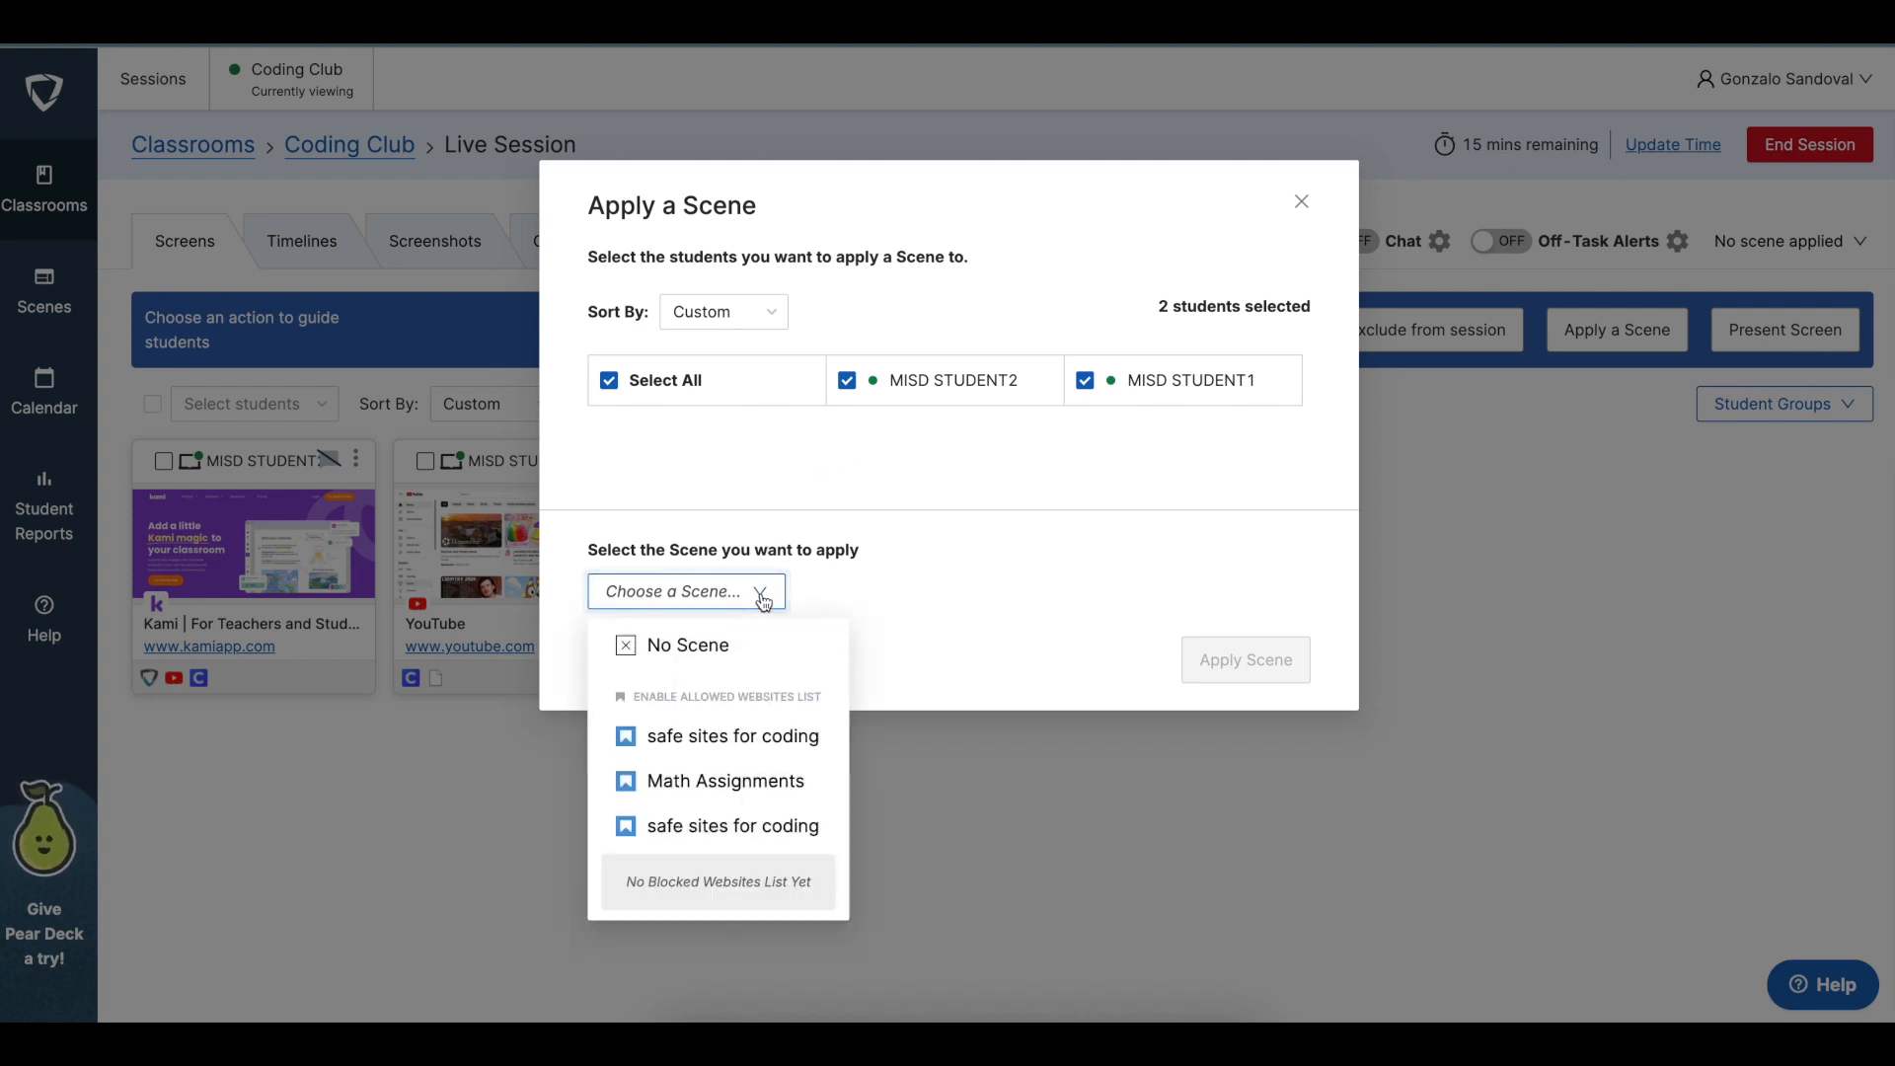
{"action": "left_click", "coordinate": [750, 742]}
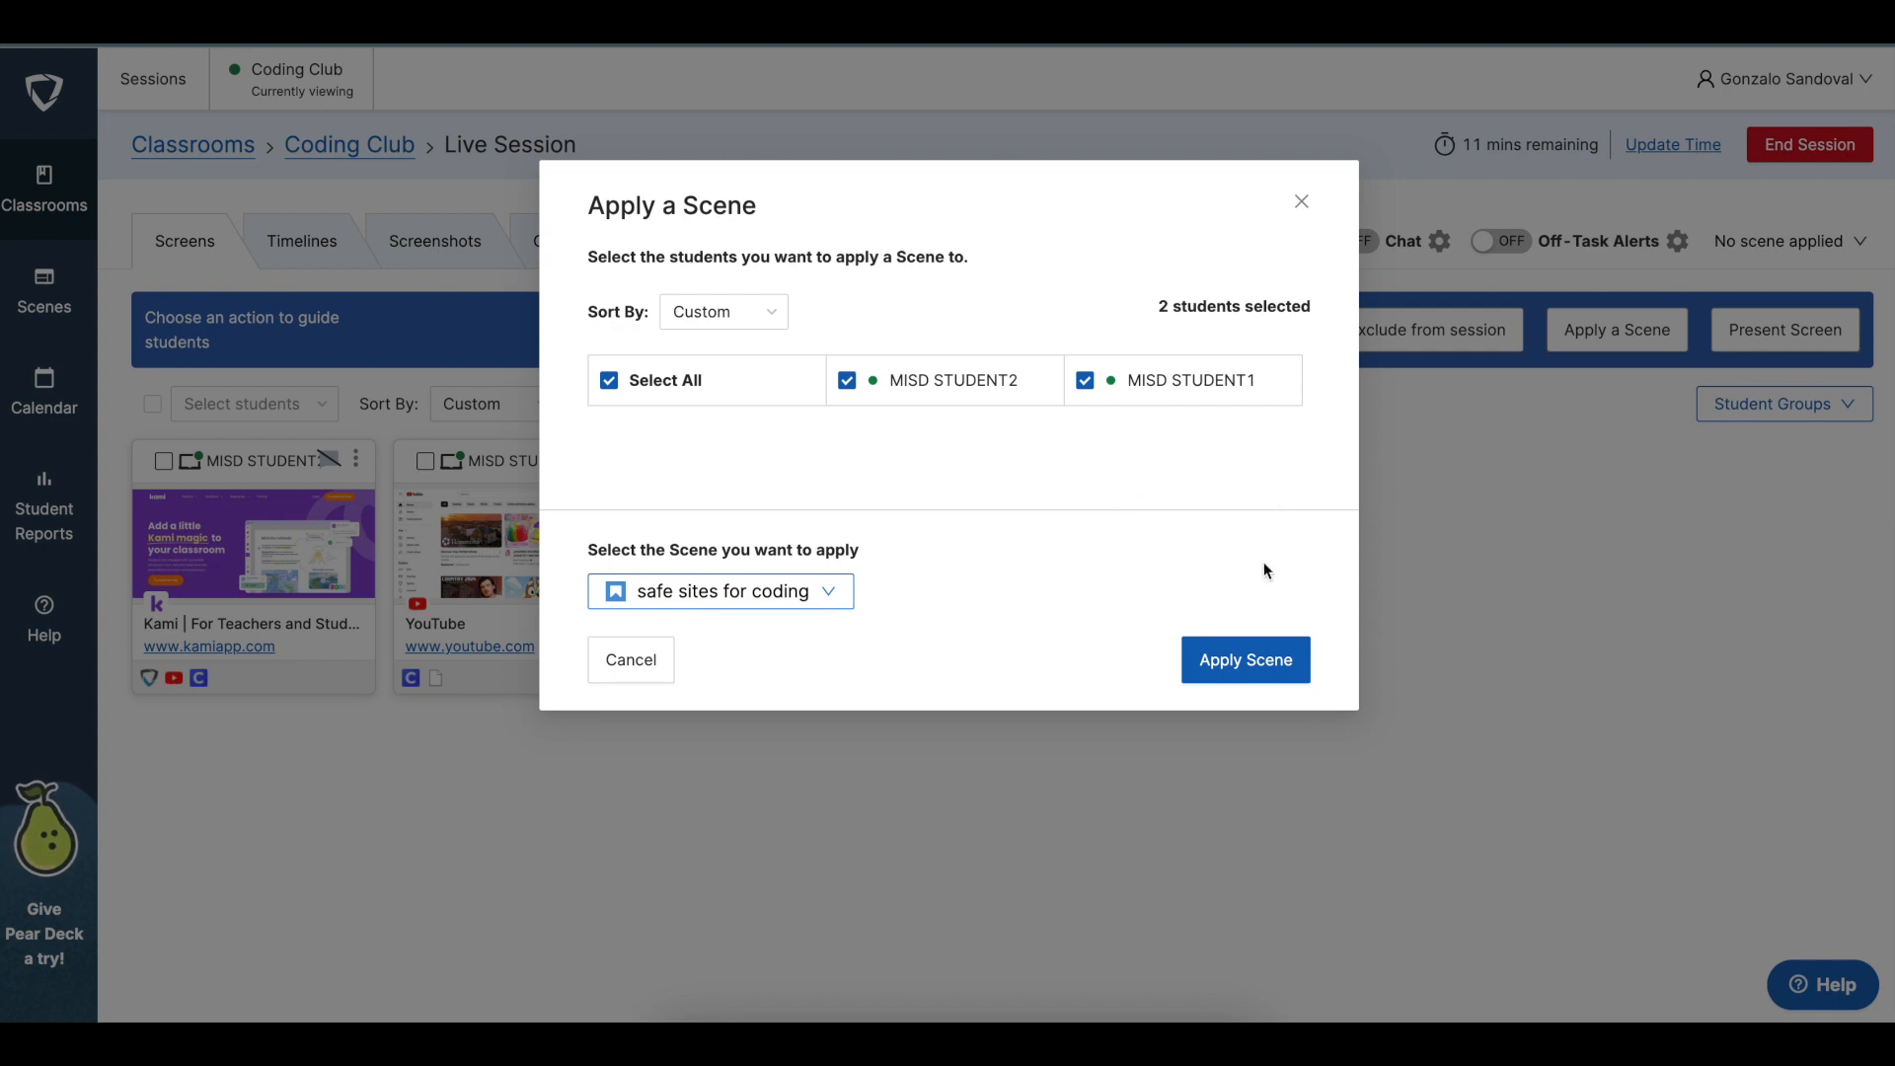
{"action": "left_click", "coordinate": [1301, 201]}
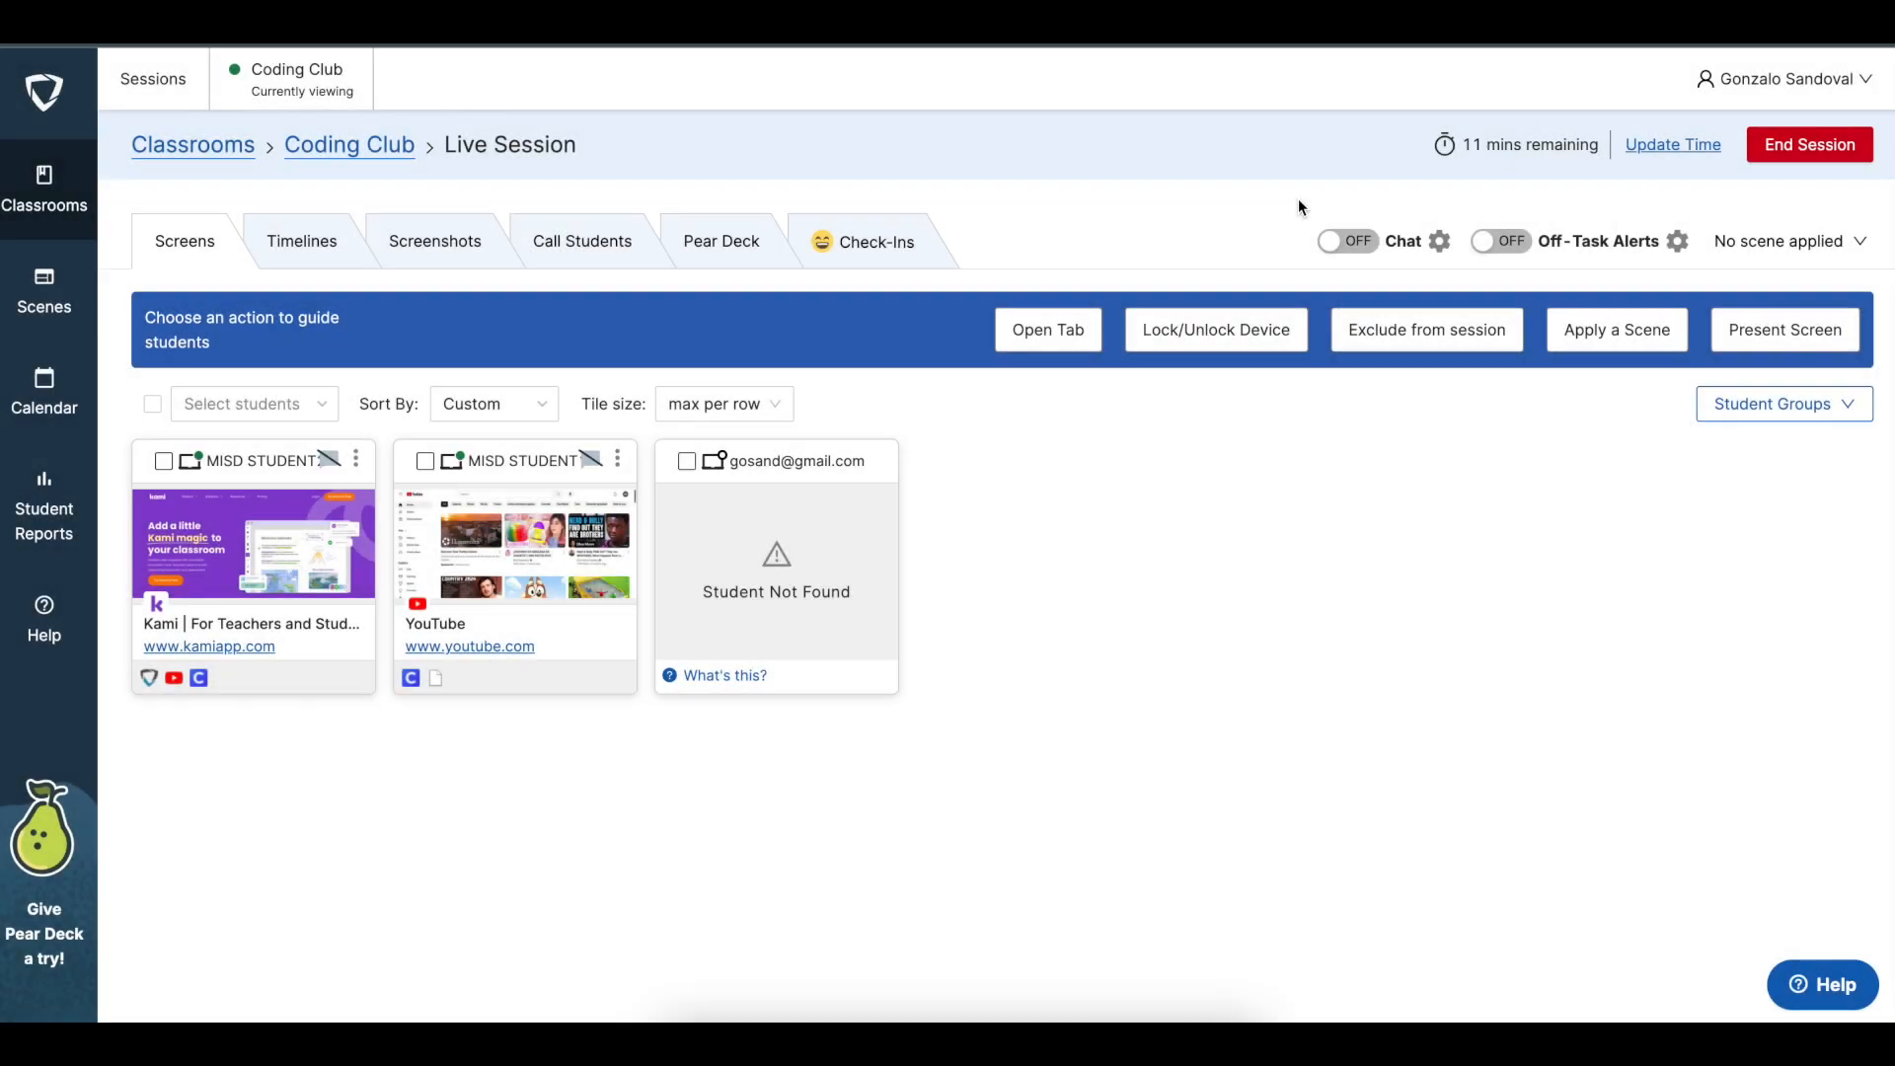